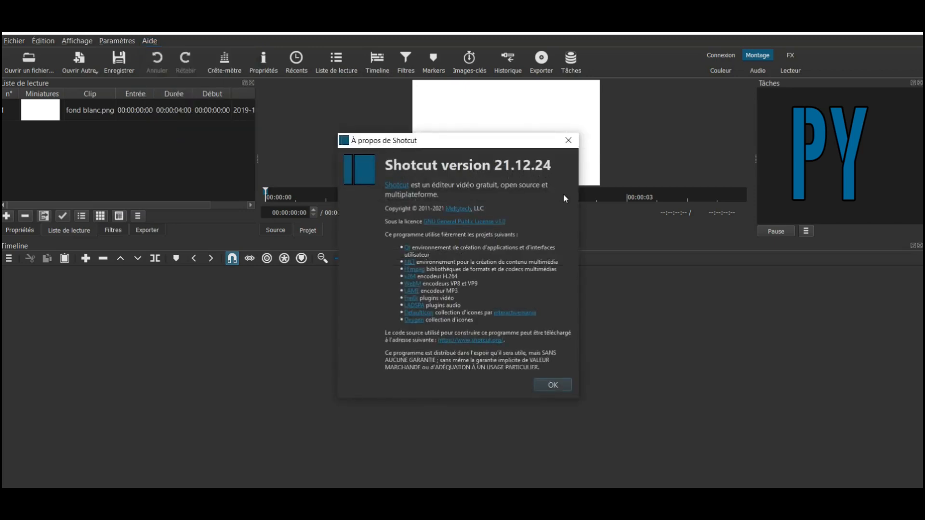
- Dismiss the 'À propos de Shotcut' dialog with OK
left_click(552, 385)
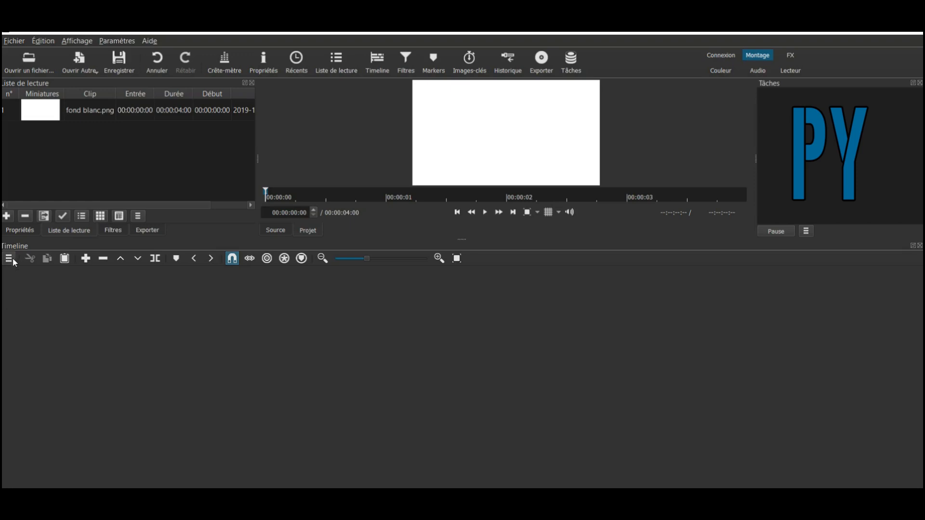
- Add two video tracks, V1 and V2, from the timeline menu's Gestion des Pistes
left_click(10, 260)
mouse_move(53, 271)
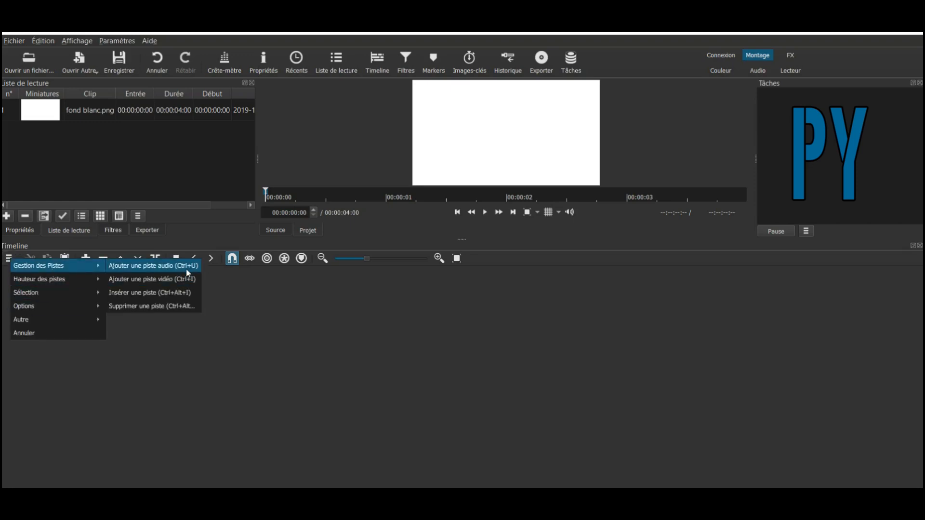
left_click(187, 282)
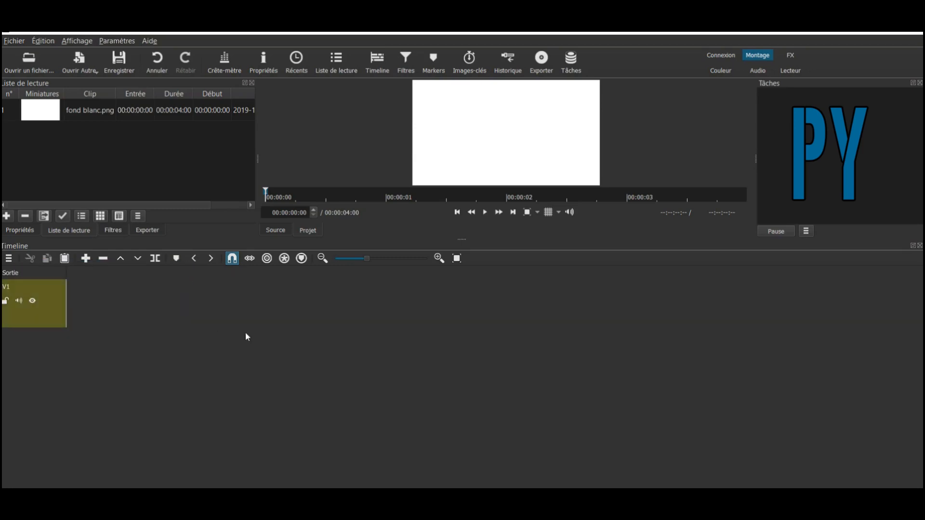
left_click(9, 258)
mouse_move(69, 272)
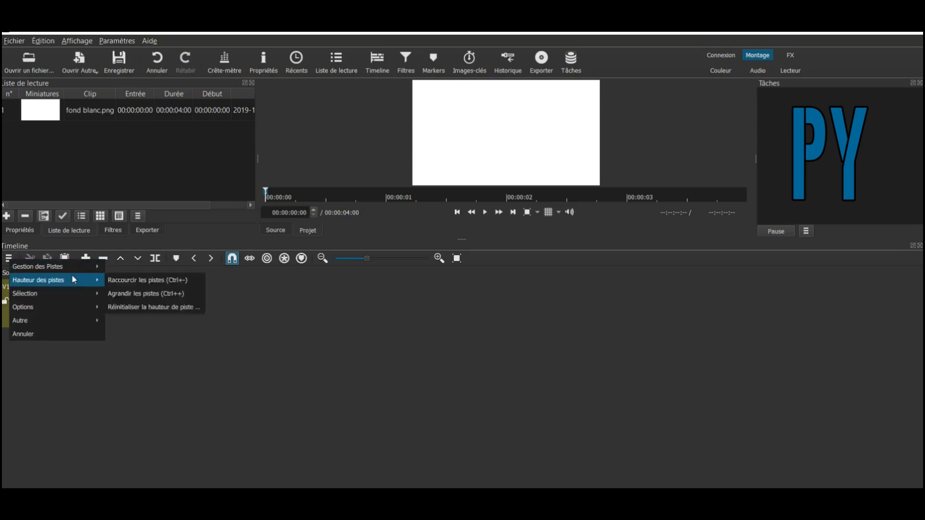
left_click(153, 281)
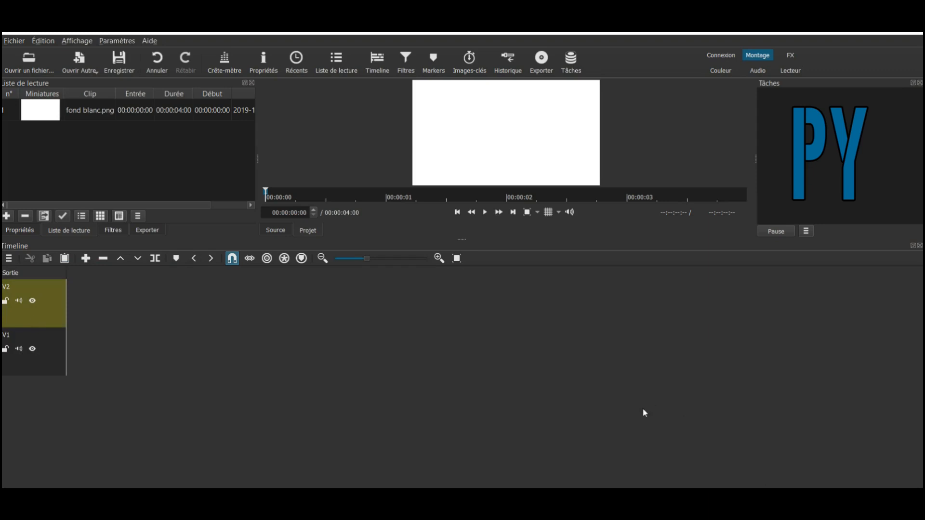
- Place fond blanc.png on tracks V2 and V1, select the V2 clip, and go to 00:00:02:14
left_click(53, 115)
left_click_drag(53, 115, 72, 314)
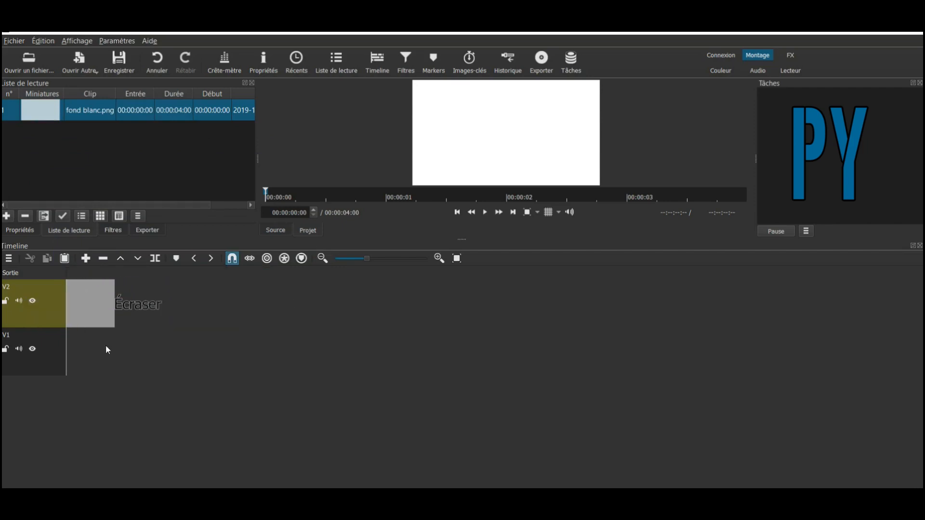
left_click_drag(50, 116, 99, 348)
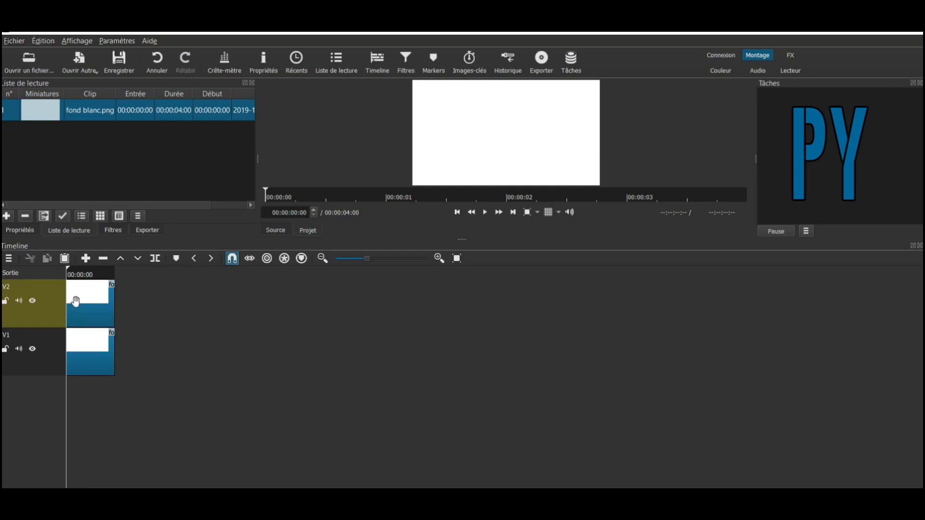
left_click(86, 306)
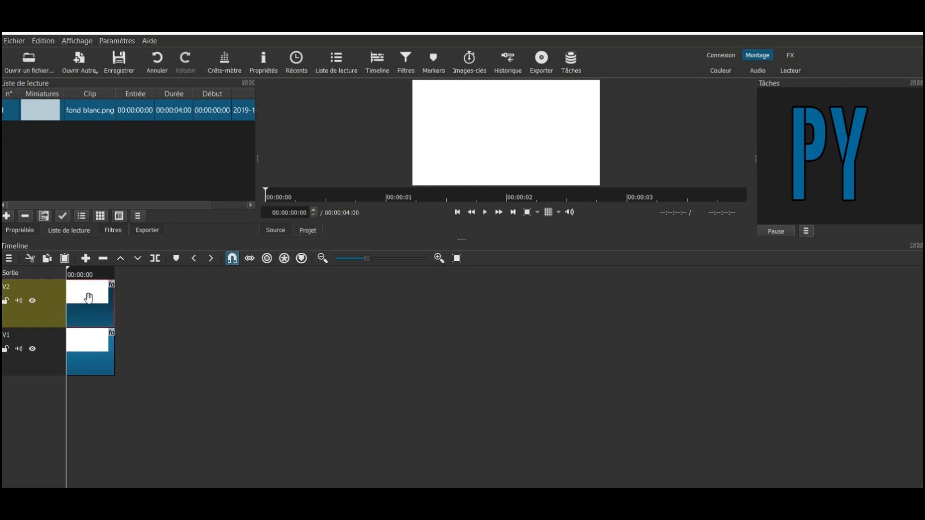
left_click(97, 275)
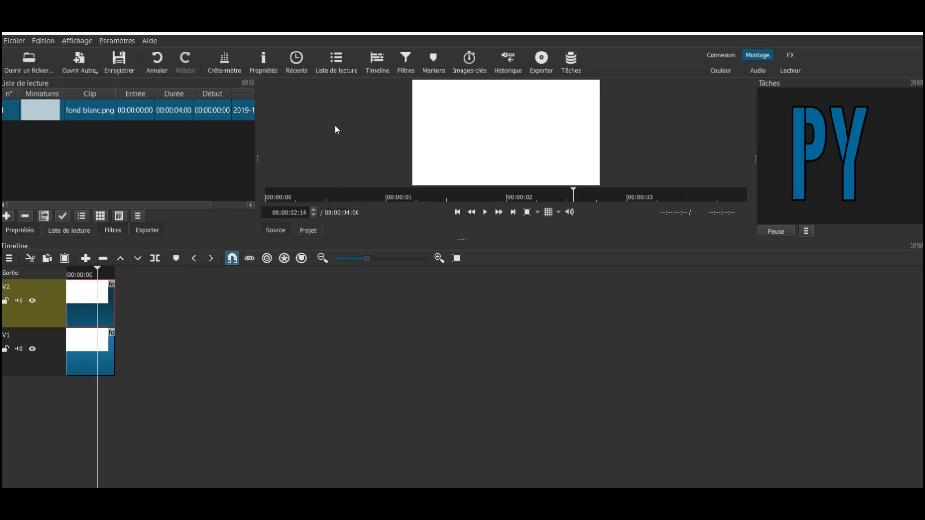
- Add the Texte: Simple video filter to the selected V2 clip
left_click(400, 74)
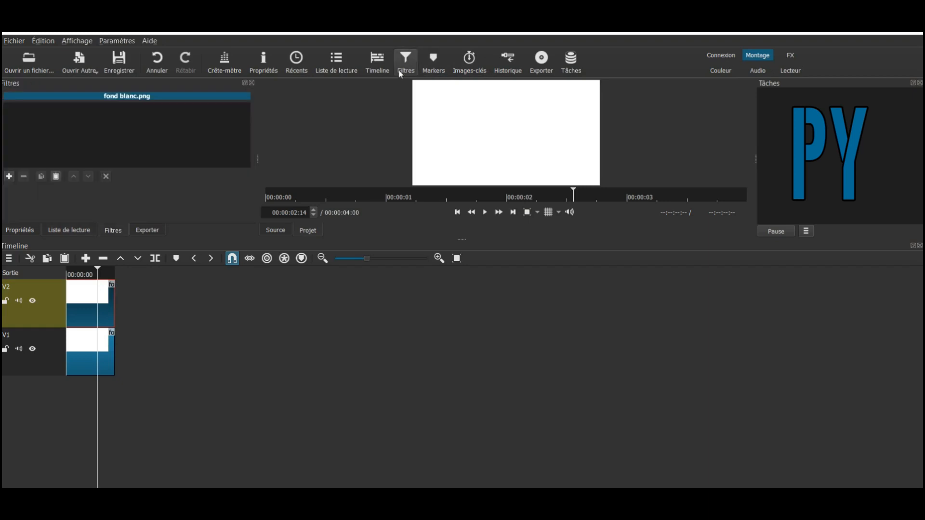
left_click(9, 177)
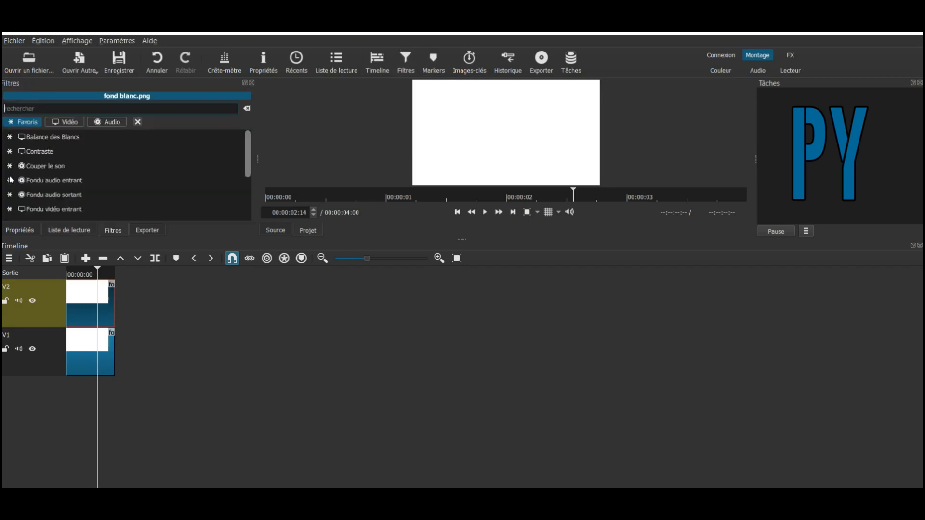
left_click(70, 124)
scroll(175, 171, "down", 10)
scroll(177, 170, "down", 2)
scroll(176, 170, "down", 5)
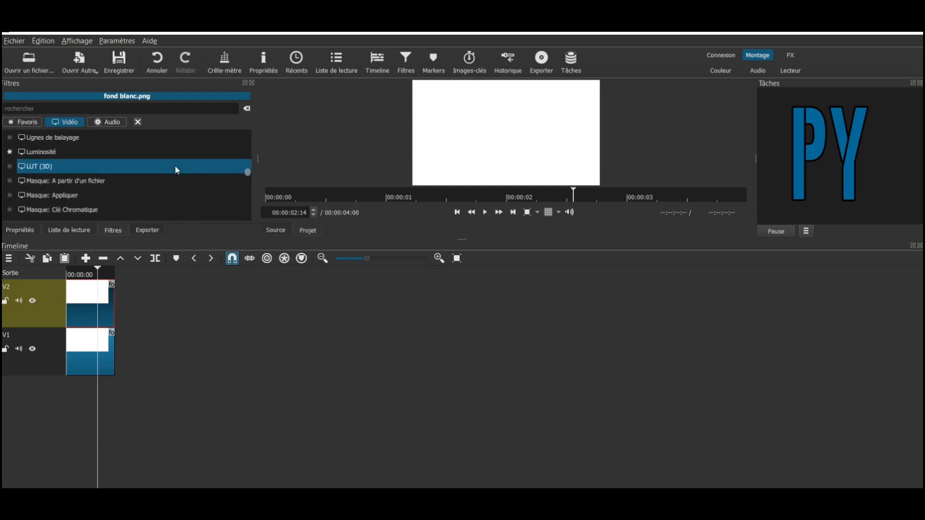
scroll(176, 170, "down", 6)
left_click(117, 201)
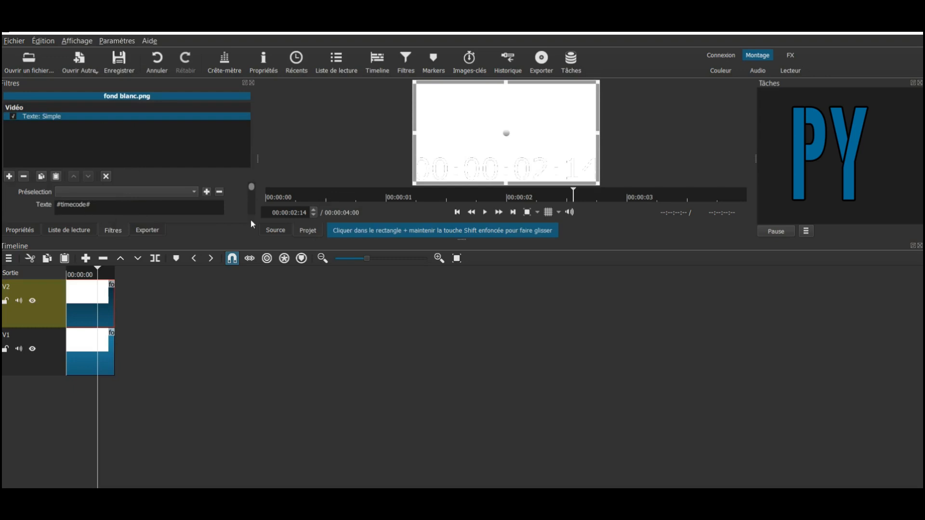
- Undock the Filtres panel from the main window
mouse_move(250, 189)
left_mouse_down()
mouse_move(247, 212)
mouse_move(250, 190)
left_mouse_up()
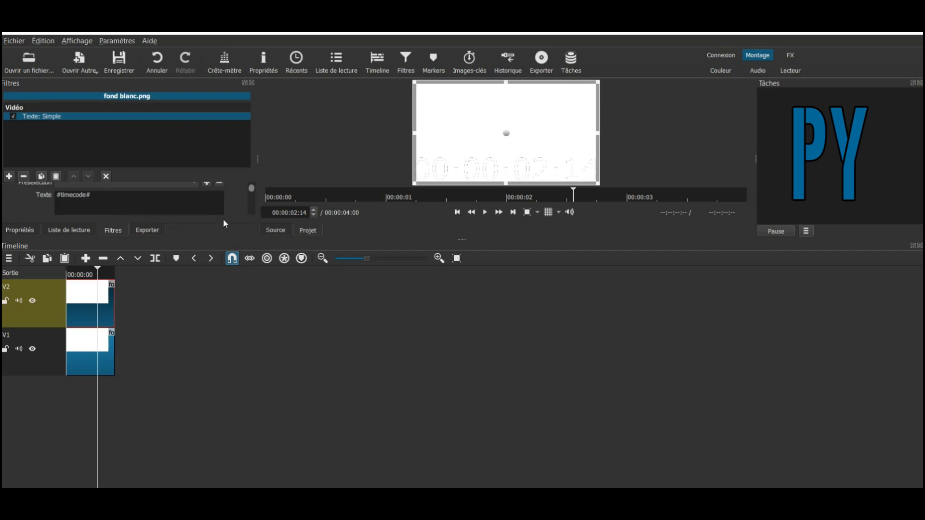
mouse_move(250, 191)
left_mouse_down()
mouse_move(253, 204)
mouse_move(252, 194)
left_mouse_up()
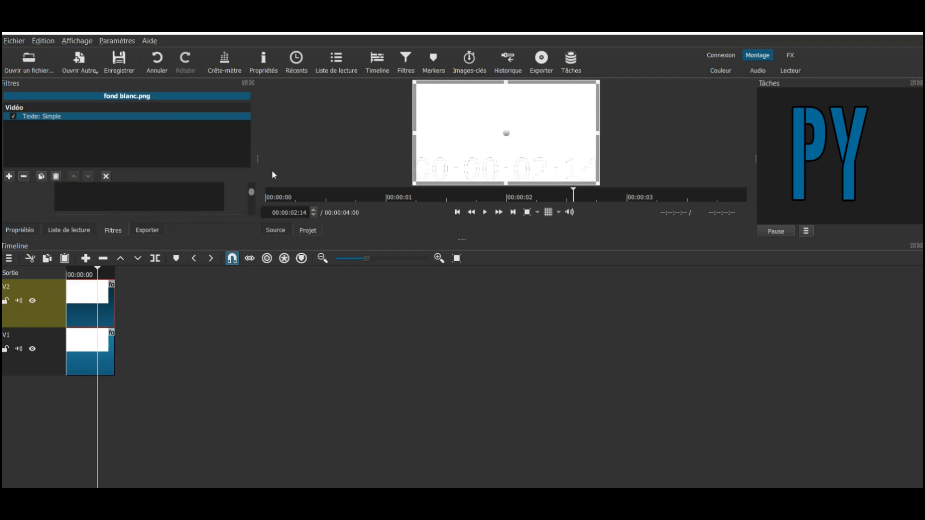
double_click(214, 86)
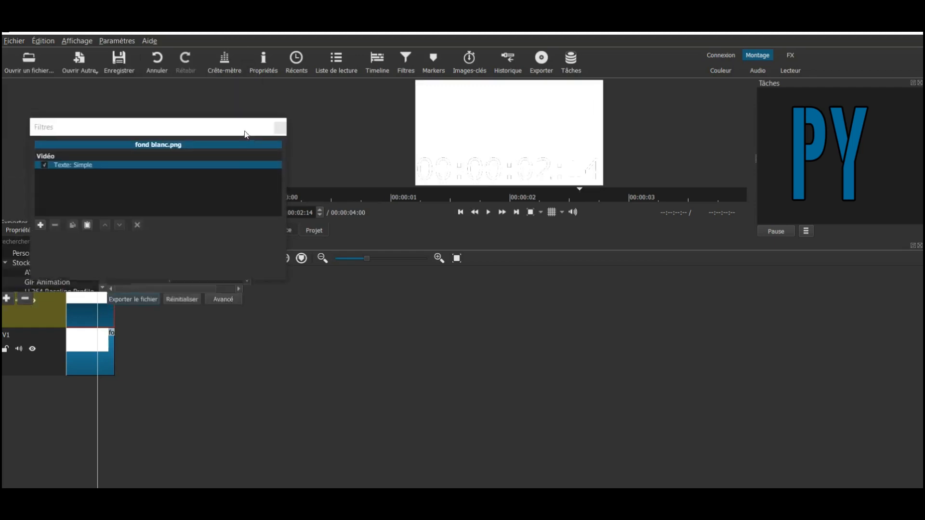
- Float and enlarge the Filtres panel to reveal the text and position settings
left_click_drag(243, 142, 251, 135)
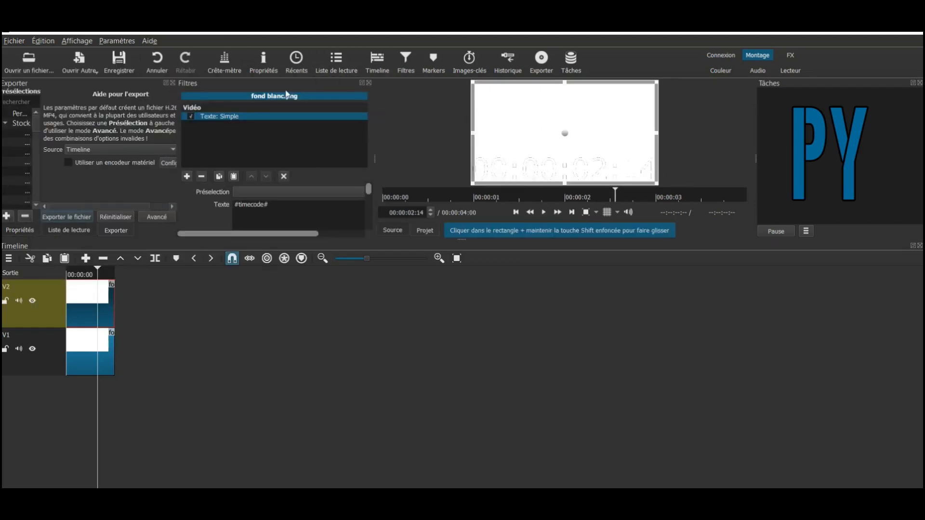
left_click_drag(288, 90, 451, 196)
left_click_drag(534, 264, 756, 294)
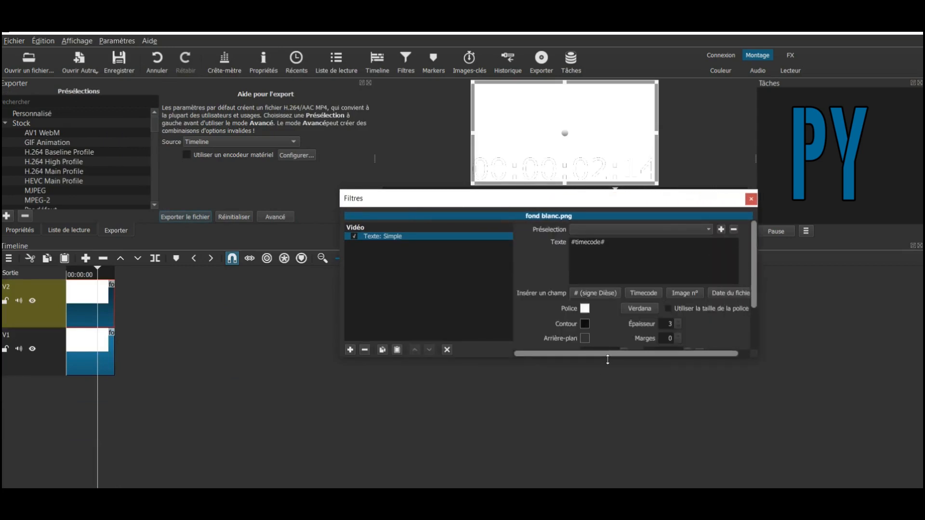
left_click_drag(618, 358, 619, 429)
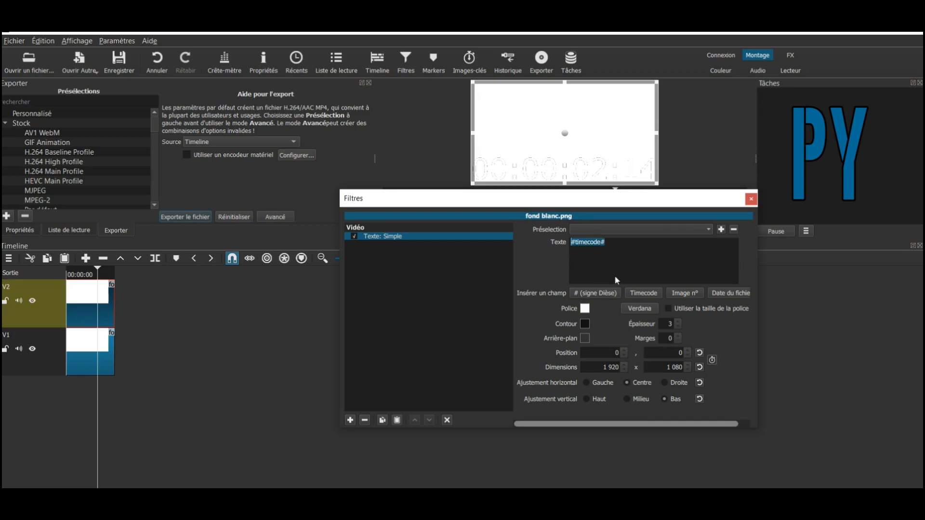
- Change the overlay text to Sécurité with a black #000000 font colour
type("Sécurit")
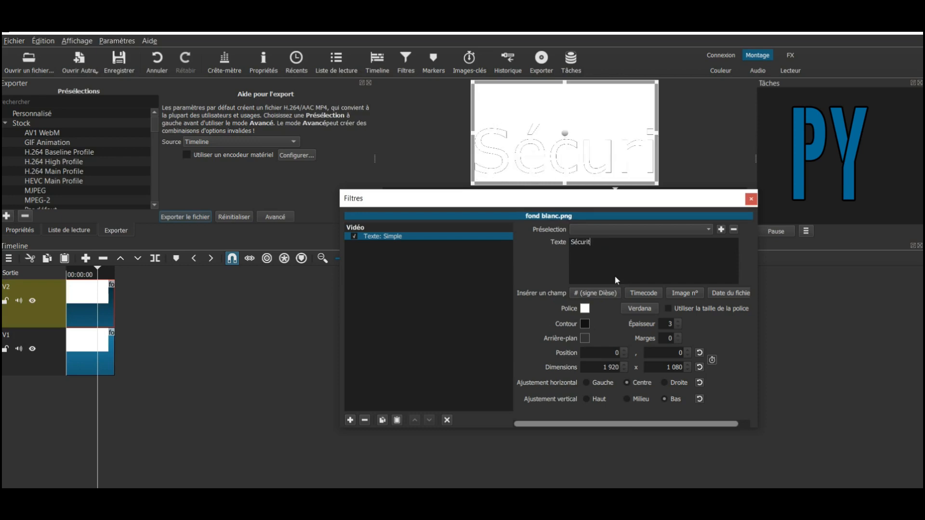
type("é")
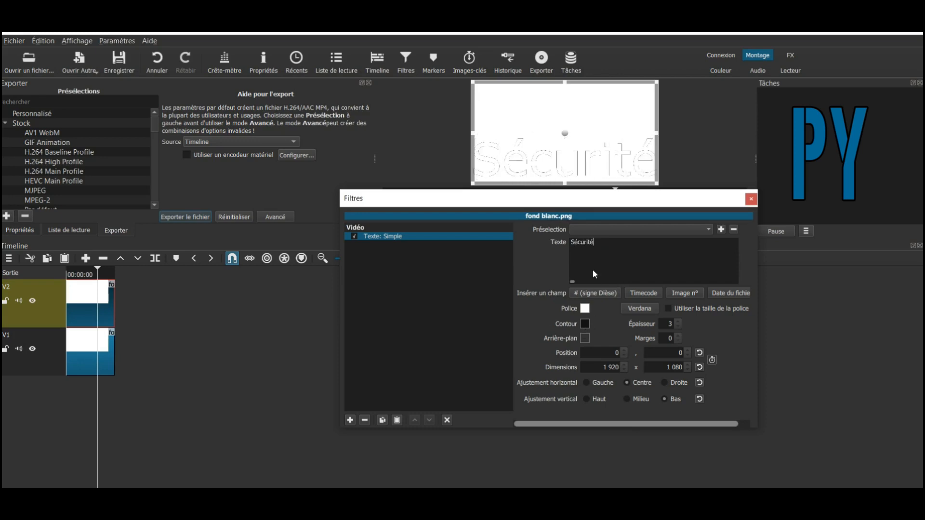
left_click(585, 308)
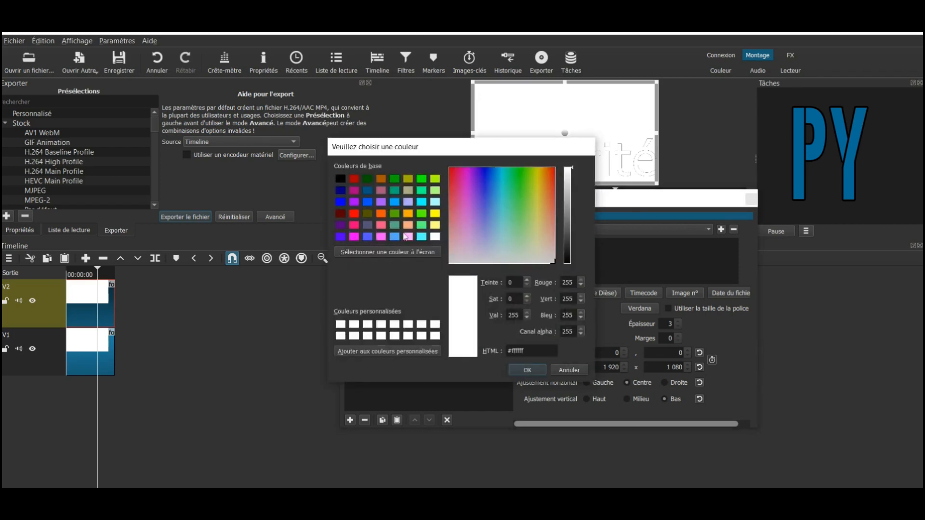
left_click(340, 179)
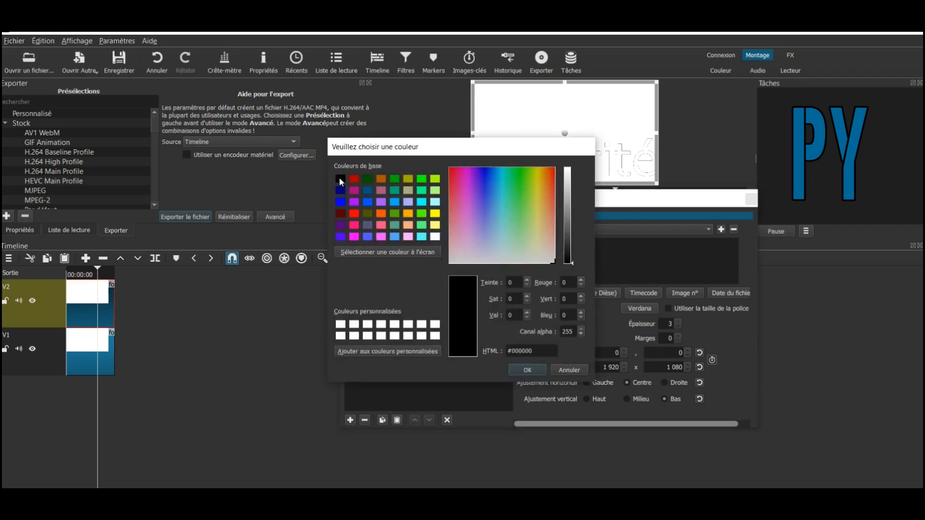
left_click(522, 374)
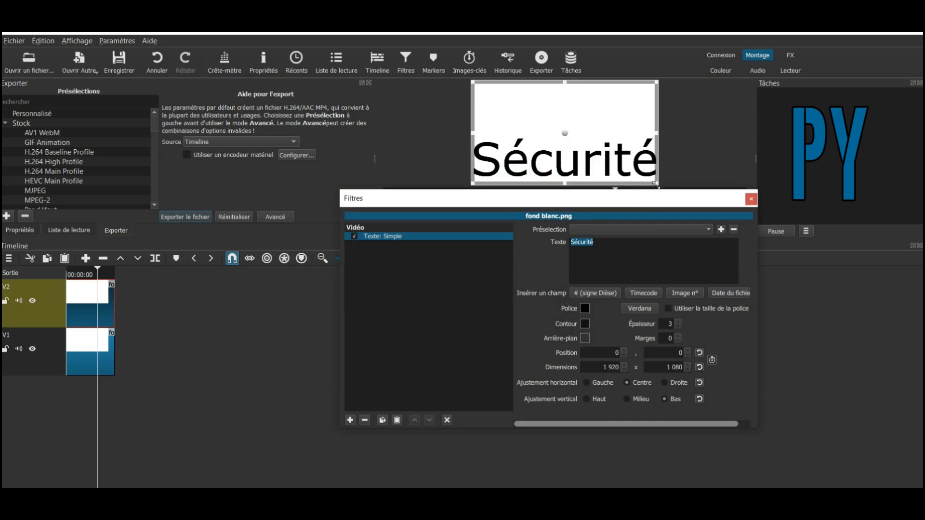
- Resize the Sécurité text box and set its position to X 270, Y 100
left_click_drag(656, 183, 617, 144)
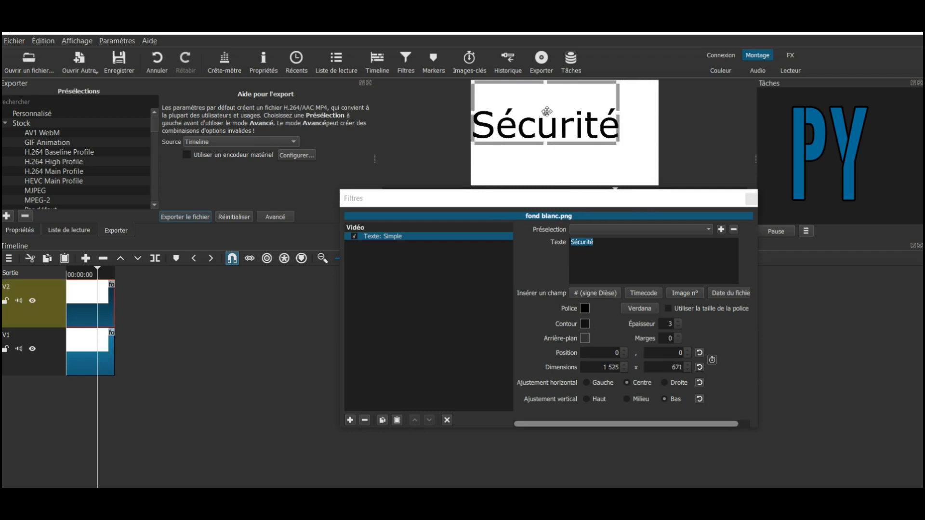
left_click_drag(544, 114, 578, 128)
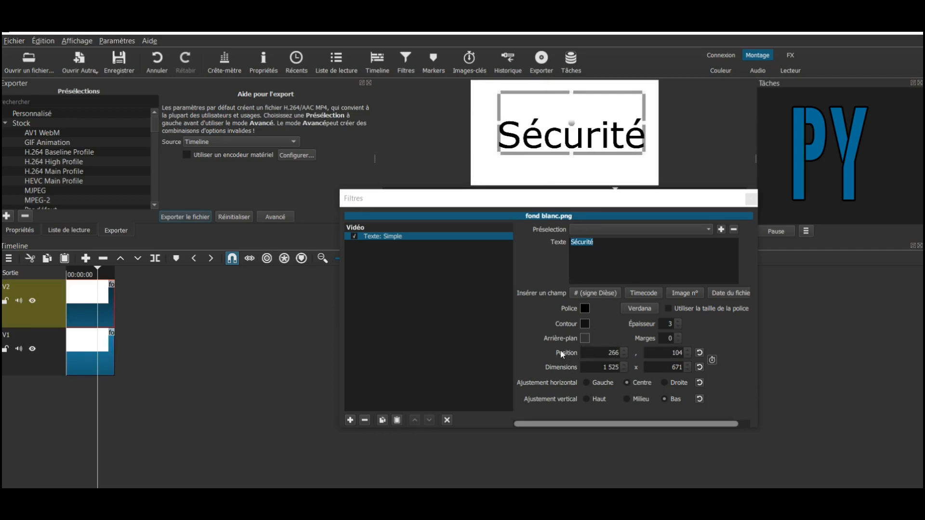
left_click(619, 356)
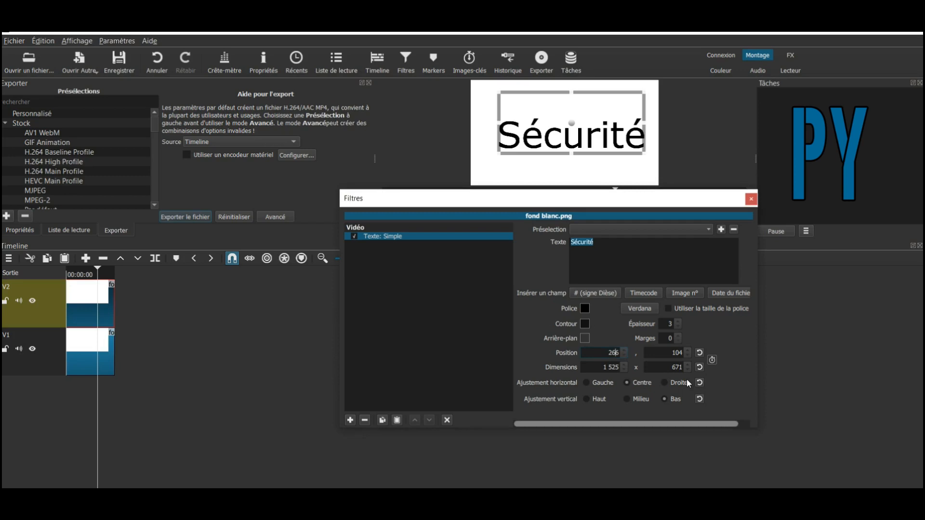
key("BackSpace")
key("BackSpace")
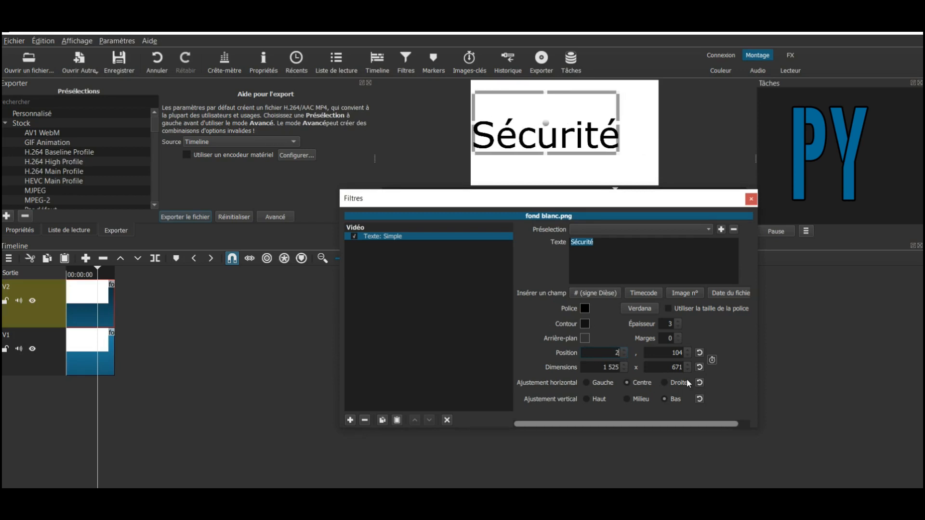
type("7")
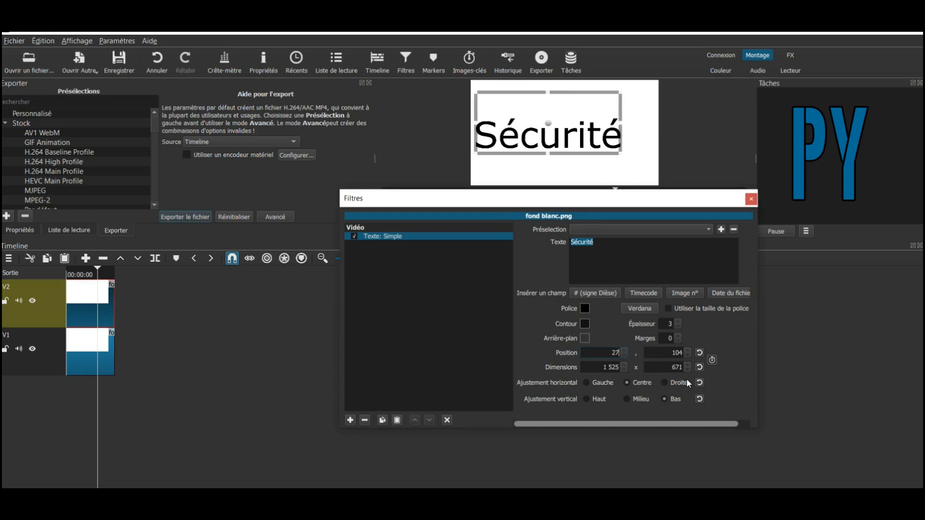
type("0")
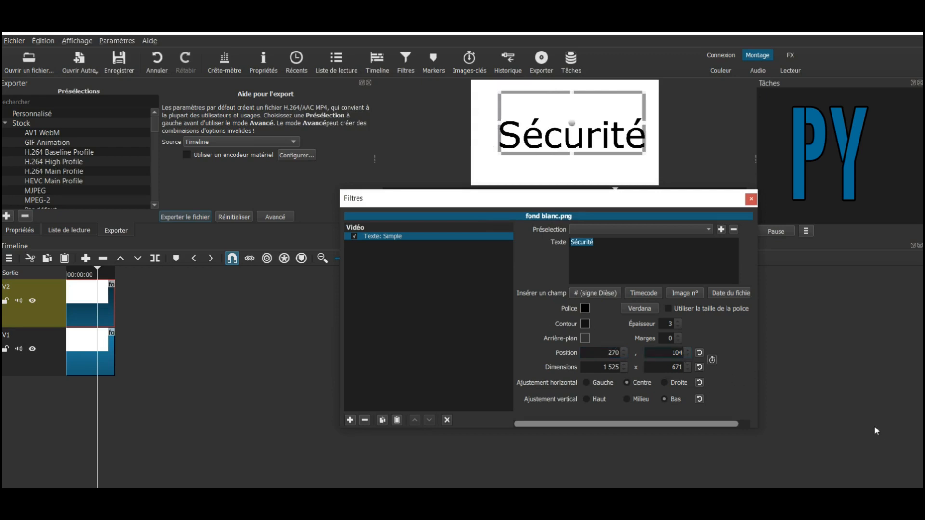
key("BackSpace")
type("0")
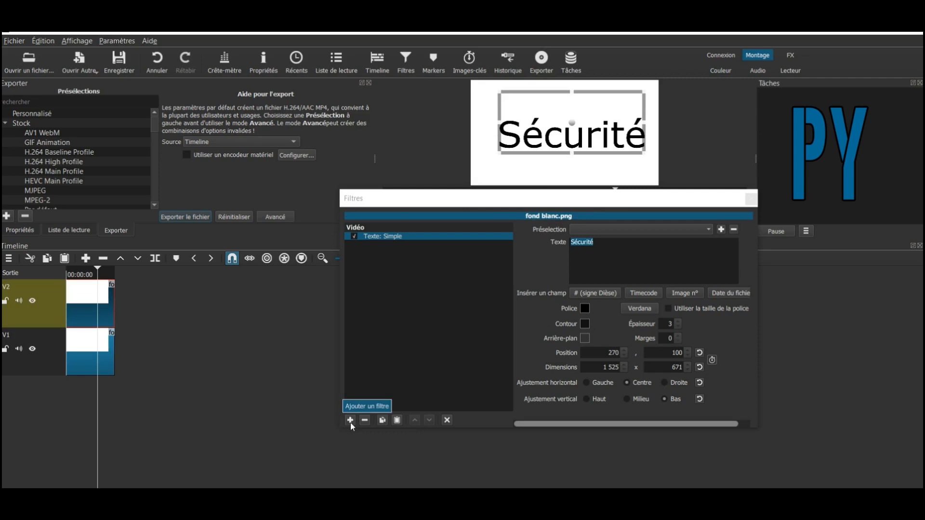
- Add the Mosaïque video filter below Texte: Simple on the white clip
left_click(349, 421)
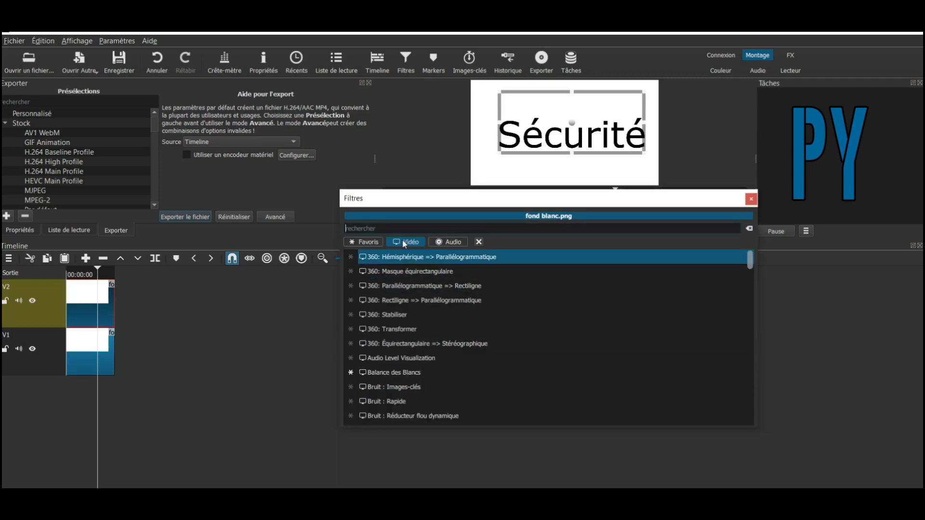
scroll(467, 354, "down", 3)
scroll(470, 351, "down", 5)
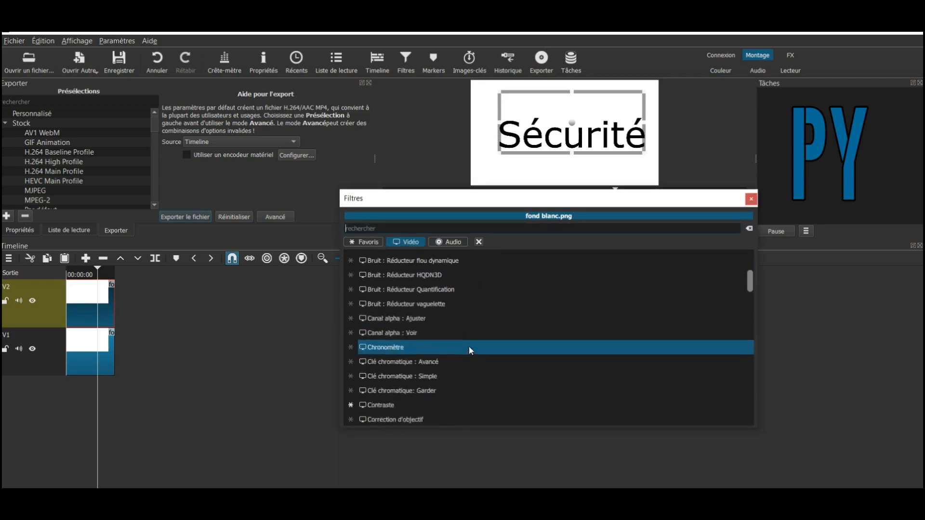
scroll(470, 346, "down", 3)
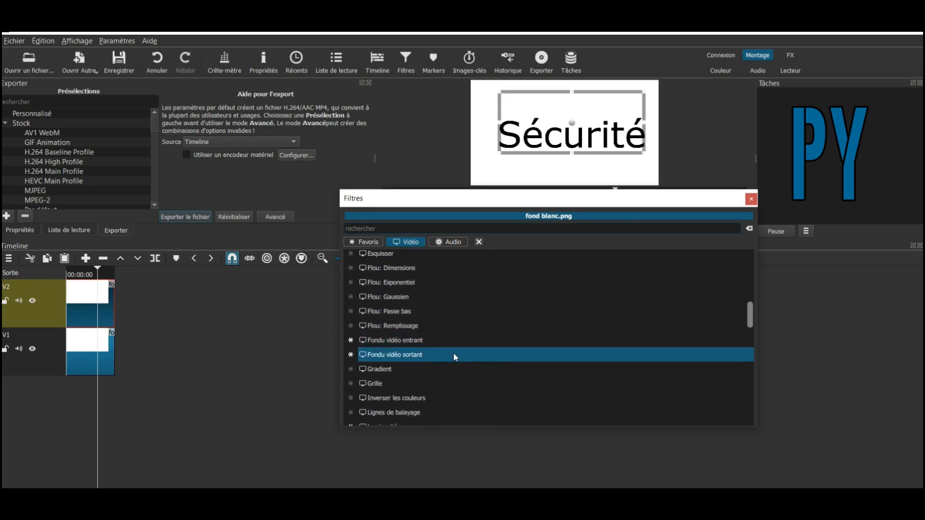
scroll(453, 357, "down", 2)
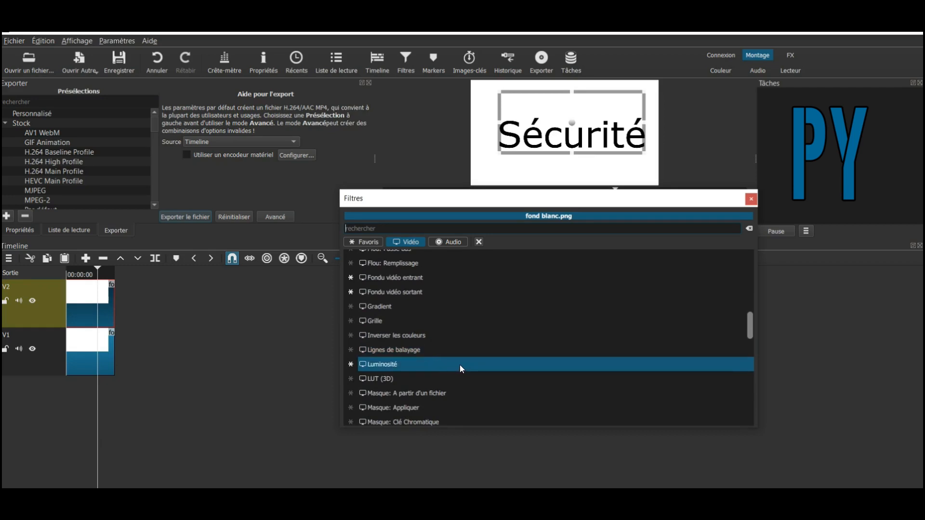
scroll(460, 365, "down", 3)
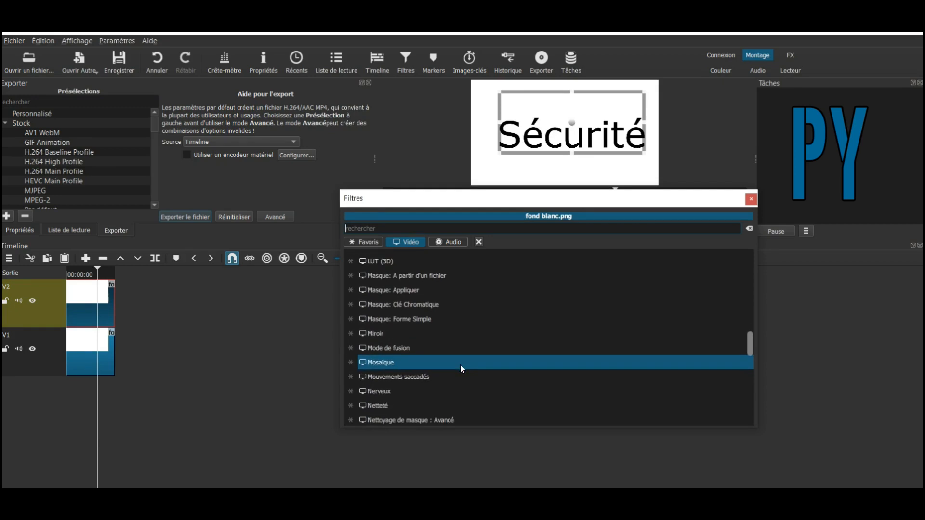
left_click(461, 365)
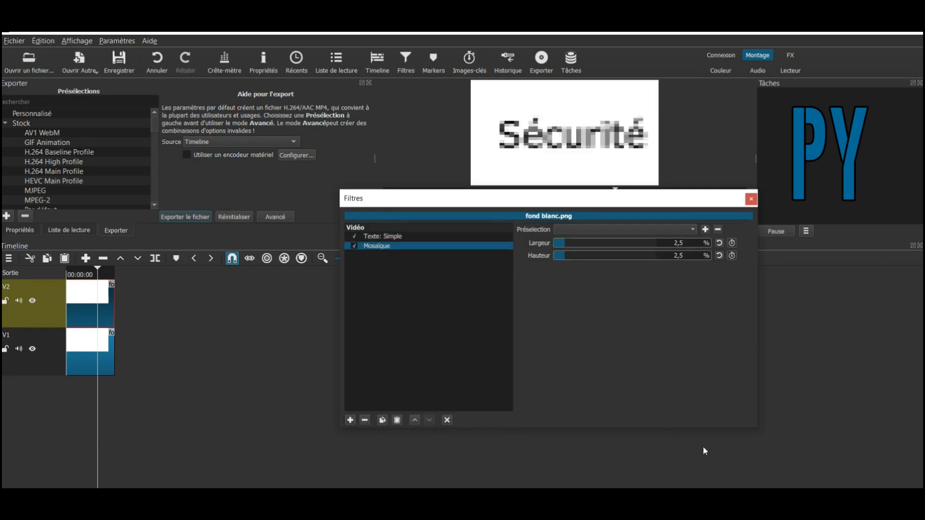
- Adjust the Mosaïque Largeur and Hauteur sliders so both read 4,3 %
left_click(795, 474)
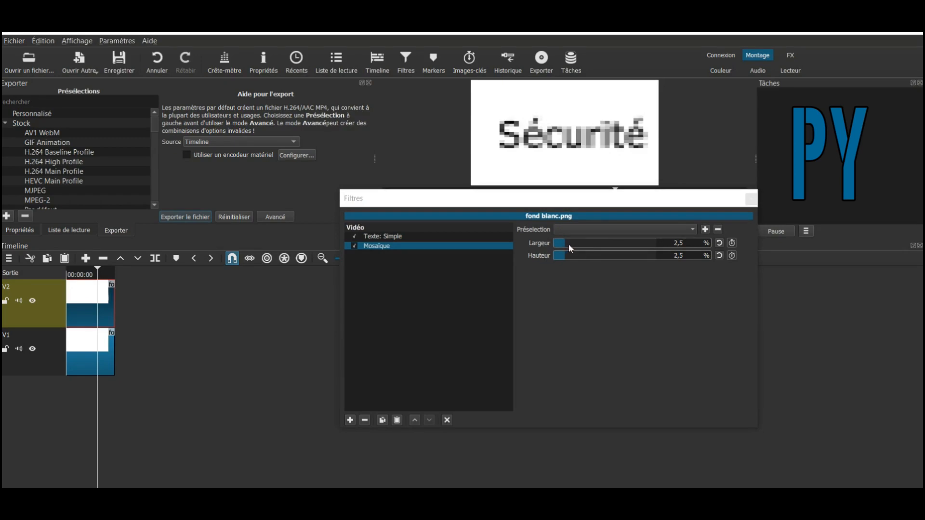
left_click_drag(566, 246, 615, 249)
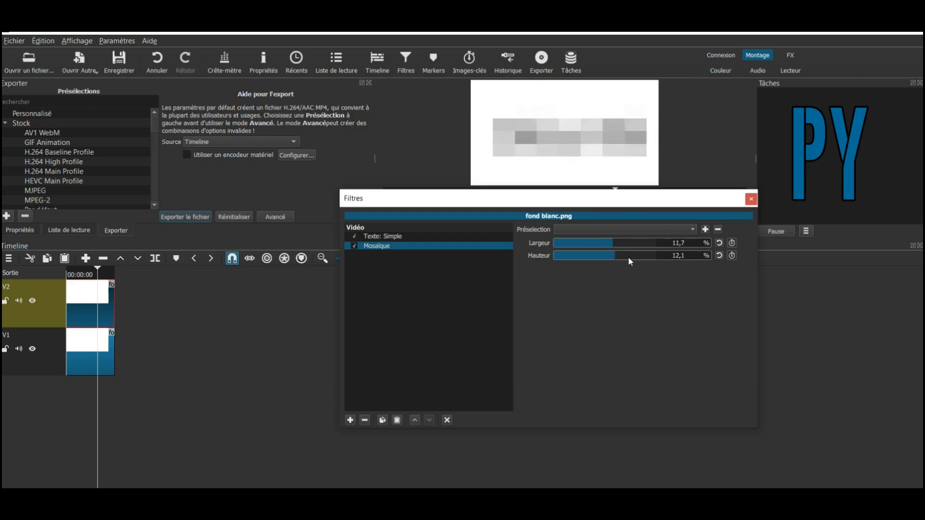
left_click_drag(616, 248, 577, 260)
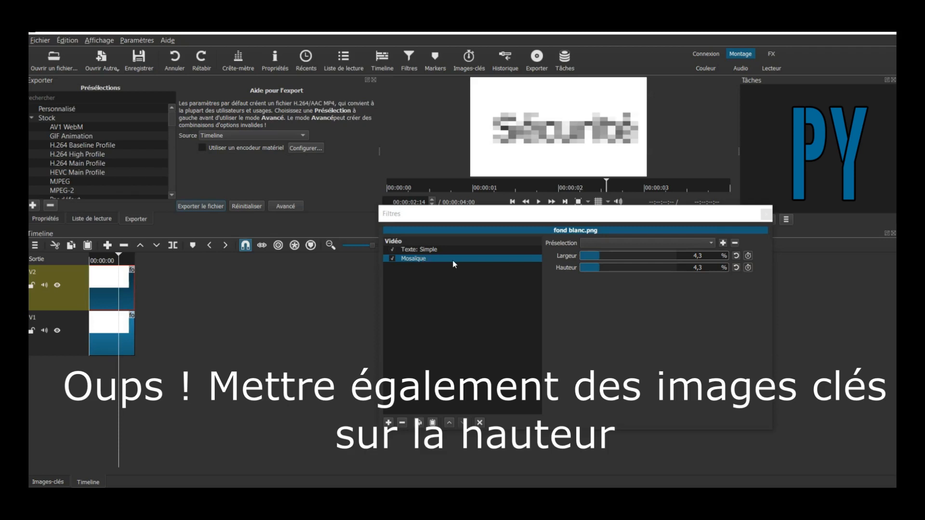
- Enable Largeur keyframes and place a width keyframe near one second in Images-clés
left_click(748, 256)
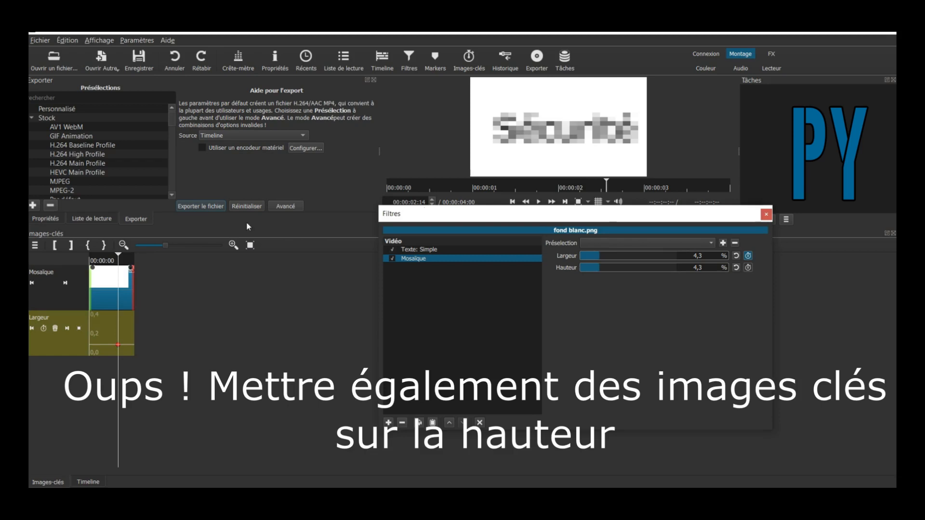
left_click(117, 342)
mouse_move(117, 342)
left_mouse_down()
mouse_move(100, 341)
mouse_move(105, 329)
mouse_move(103, 343)
left_mouse_up()
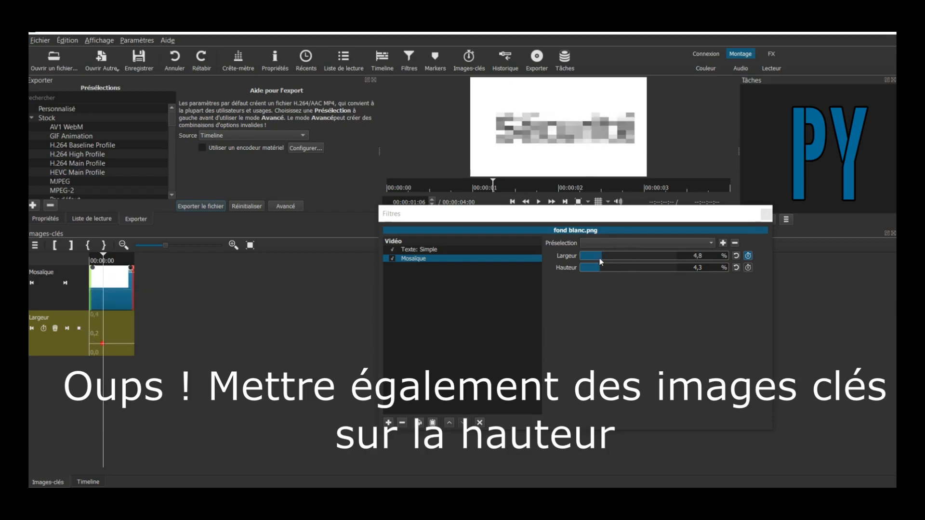
left_click_drag(618, 260, 599, 261)
left_click(102, 348)
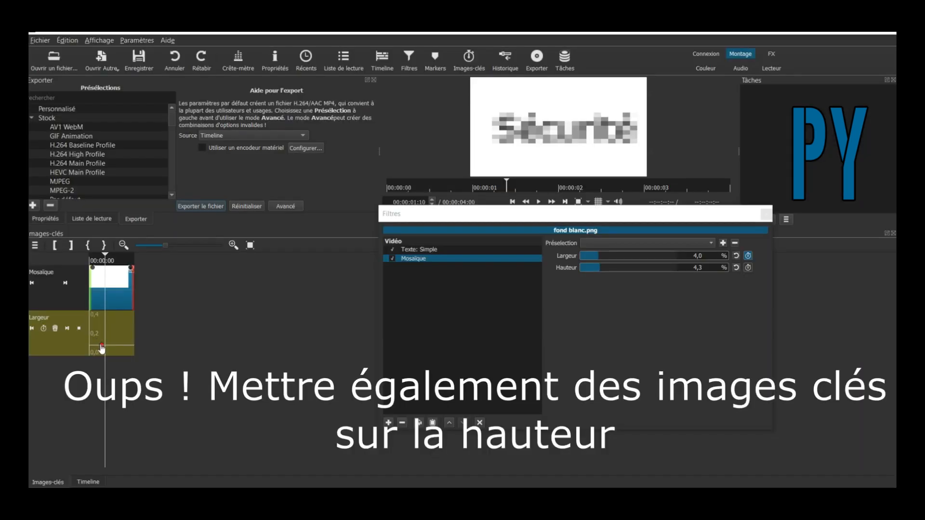
mouse_move(103, 350)
left_click_drag(103, 350, 88, 344)
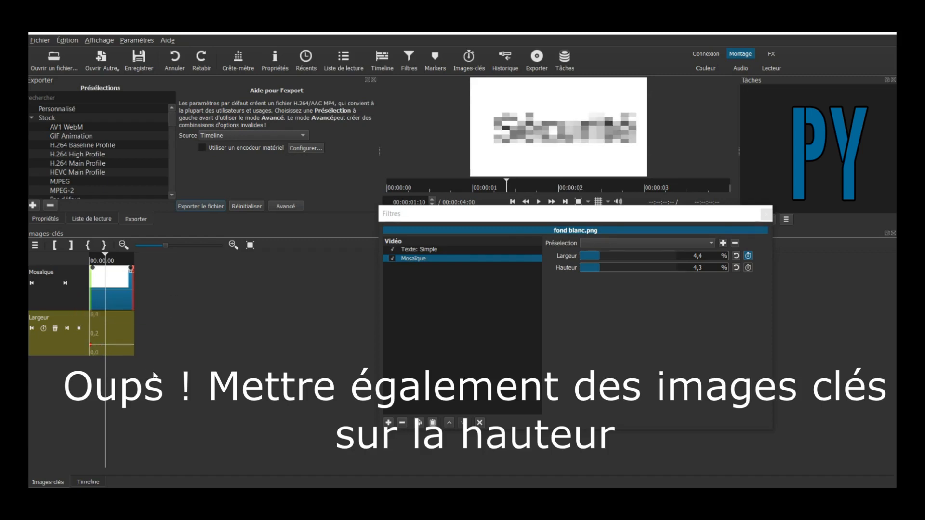
- Set the mosaic width to 10,7 % at the start and 0 at 00:00:01:21
key("Home")
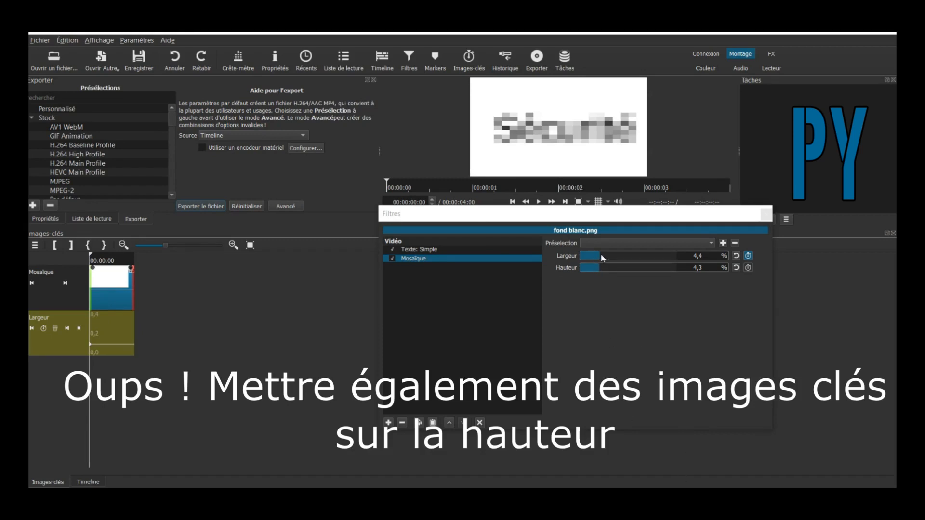
left_click_drag(600, 255, 634, 259)
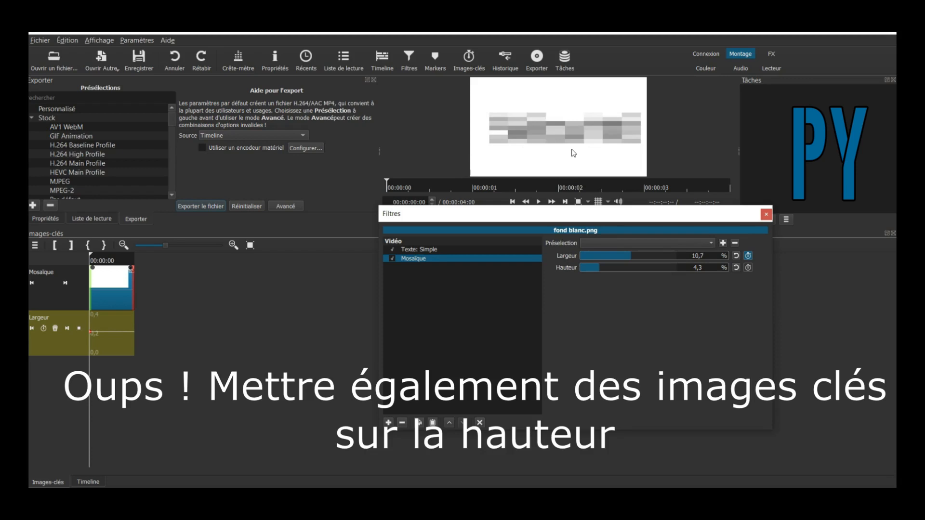
left_click(544, 186)
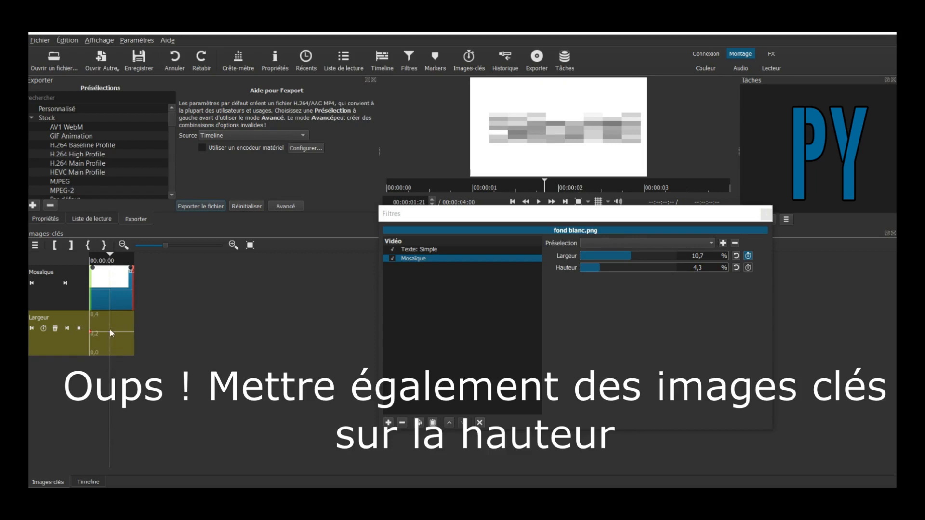
left_click_drag(633, 262, 580, 260)
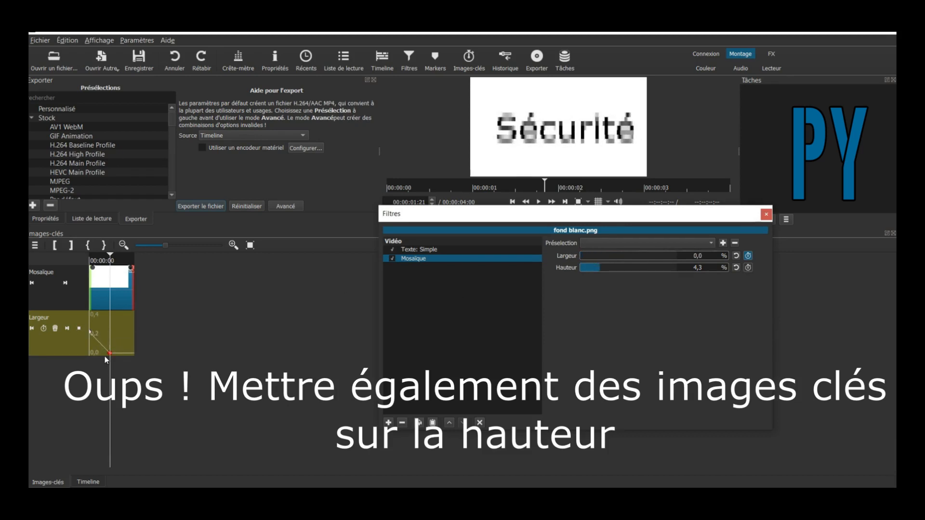
left_click_drag(502, 206, 513, 202)
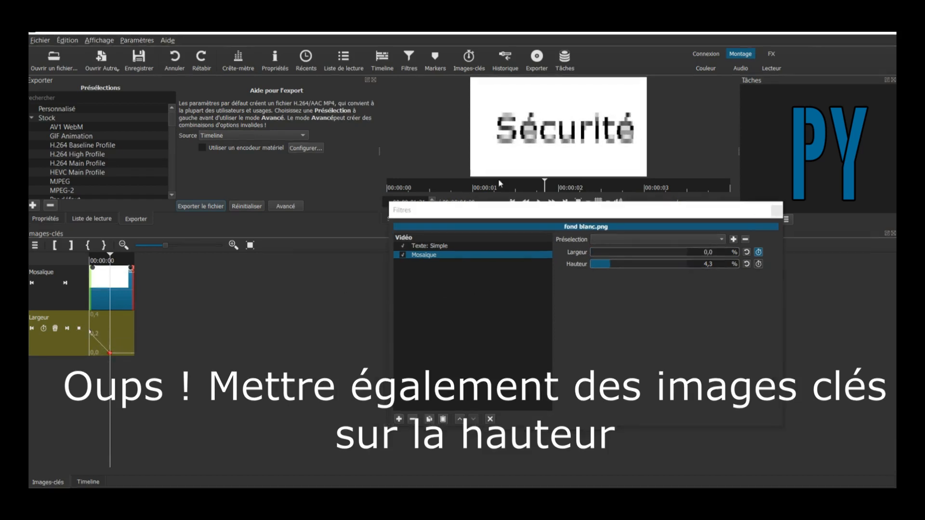
- Play the de-pixelating animation from the start, then select the Texte: Simple filter
left_click(514, 203)
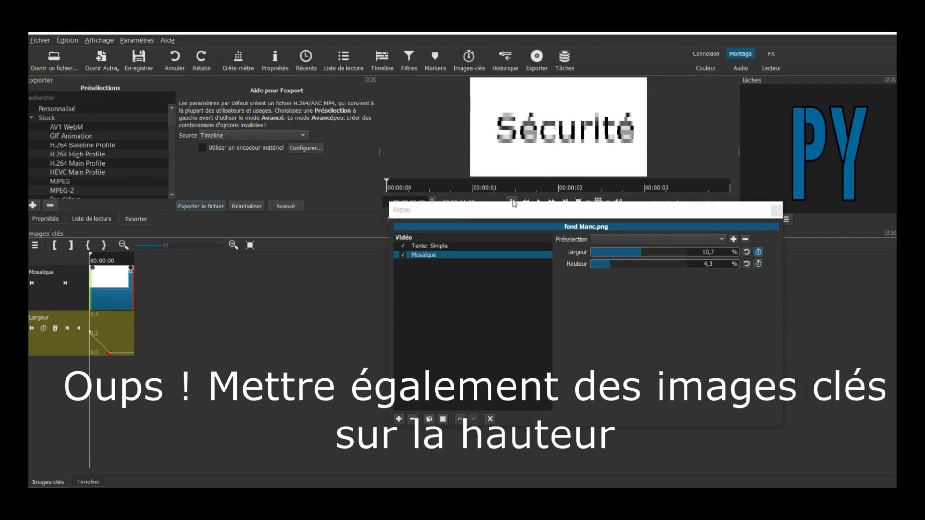
left_click(540, 201)
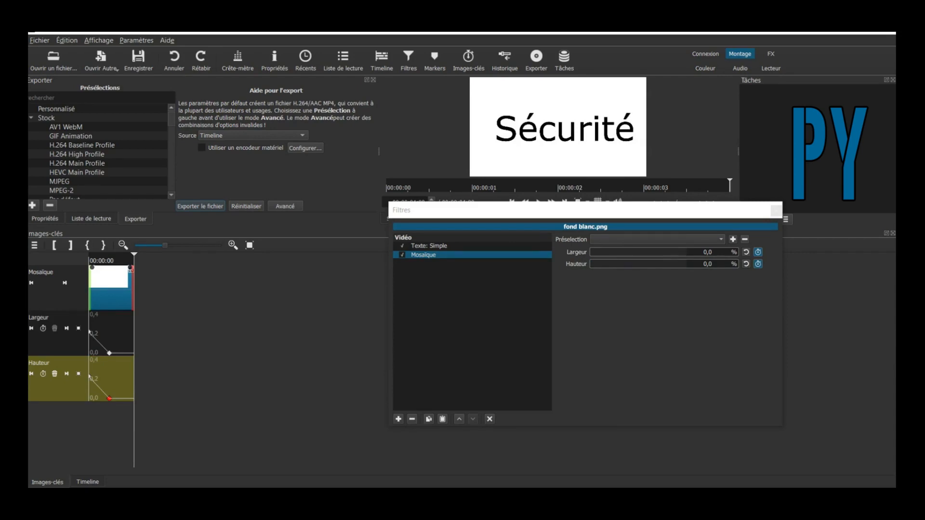
left_click(449, 246)
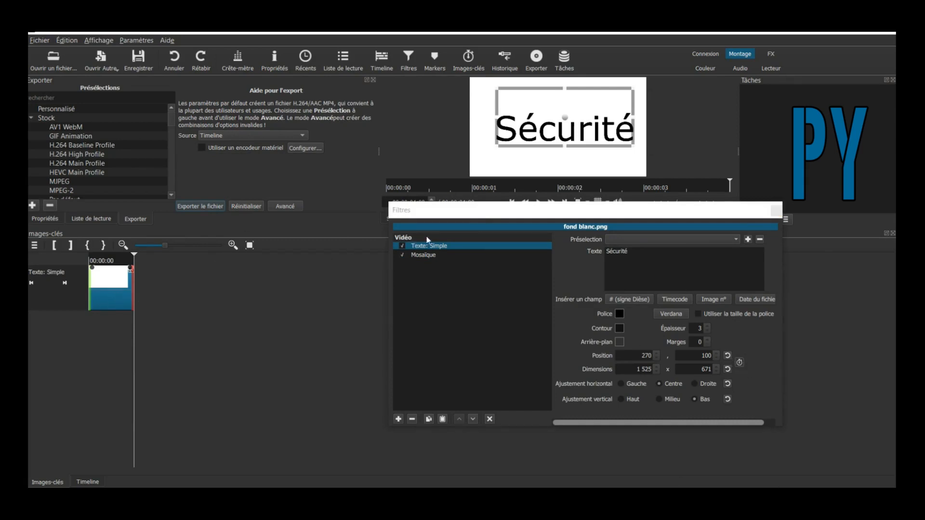
- At the clip start, keyframe the text box at position 281, 286, sized 1452 × 449
left_click(512, 202)
left_click(740, 364)
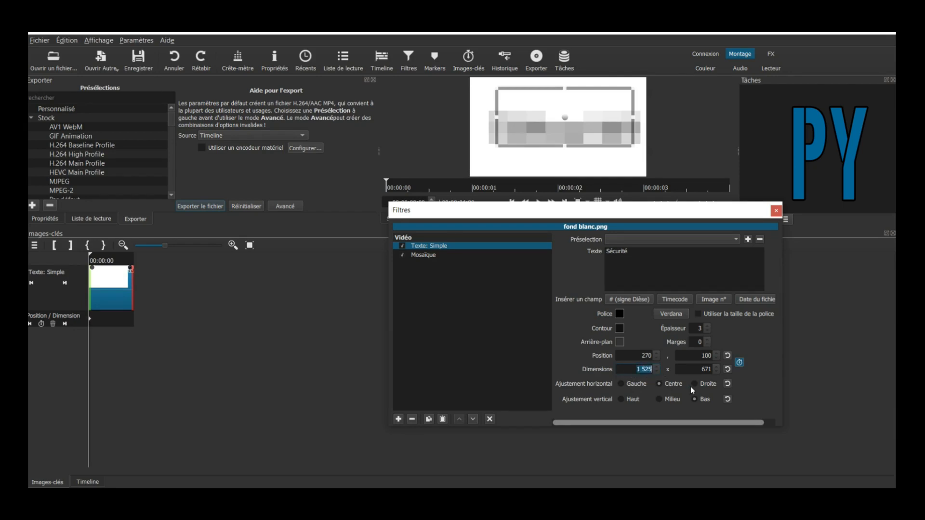
type("0")
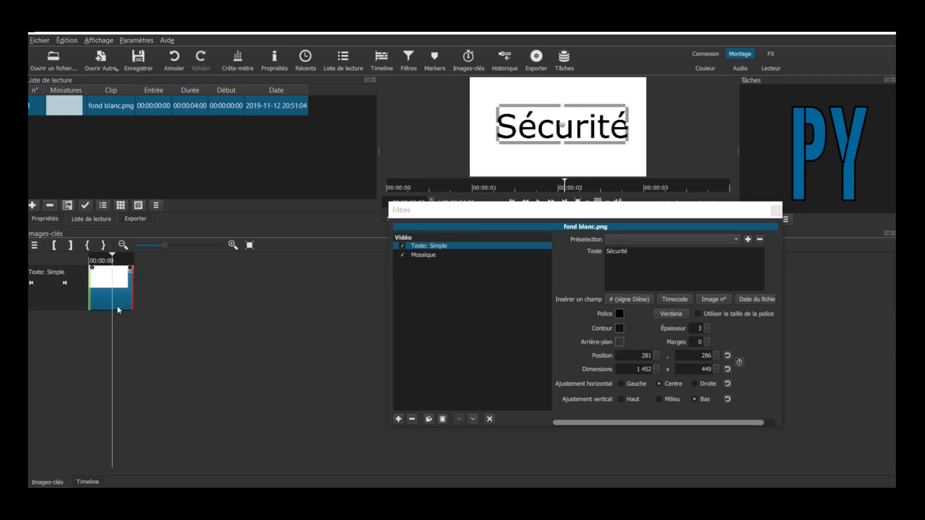
- Add a start keyframe with text box width 0, then preview it growing to 1452 × 449
left_click(740, 362)
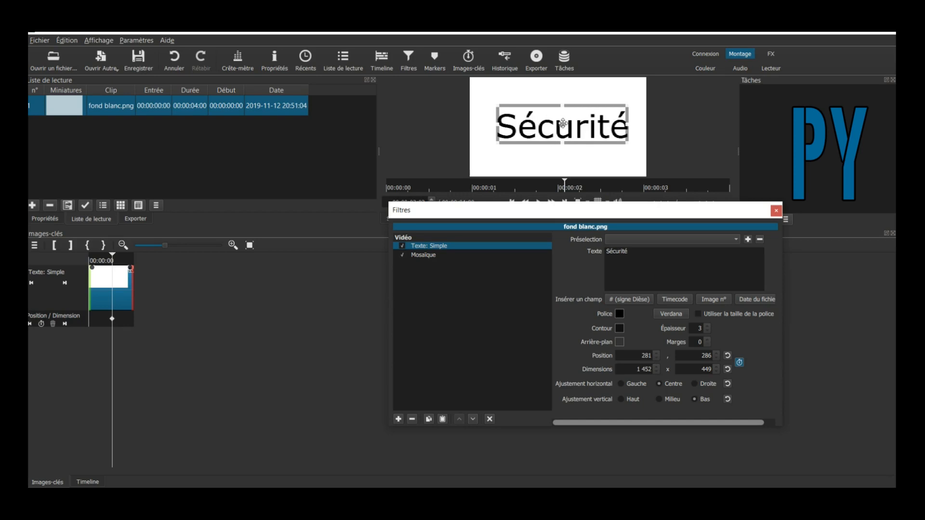
left_click(567, 140)
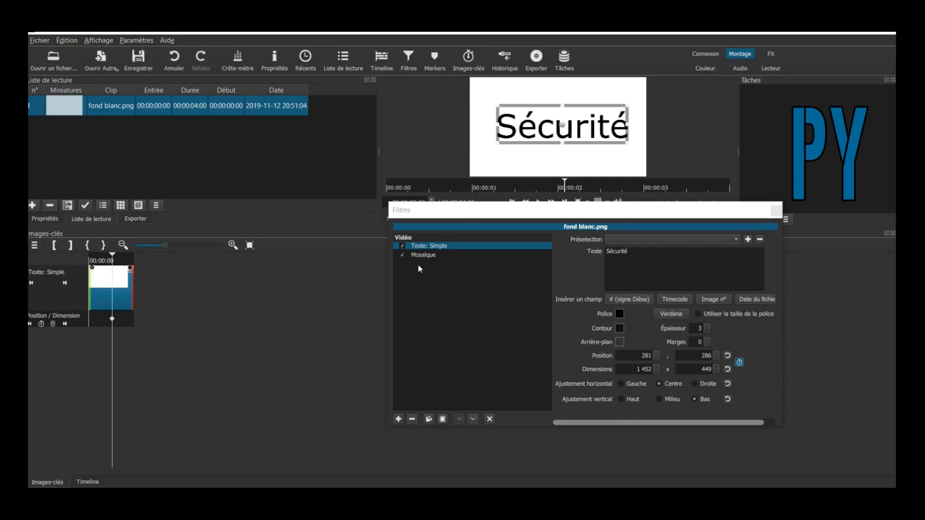
left_click(512, 200)
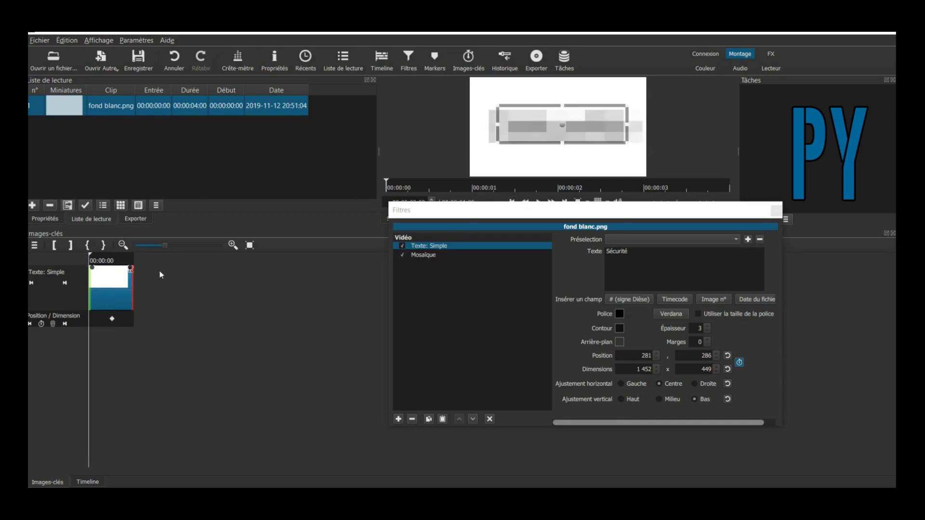
left_click(41, 324)
left_click(92, 324)
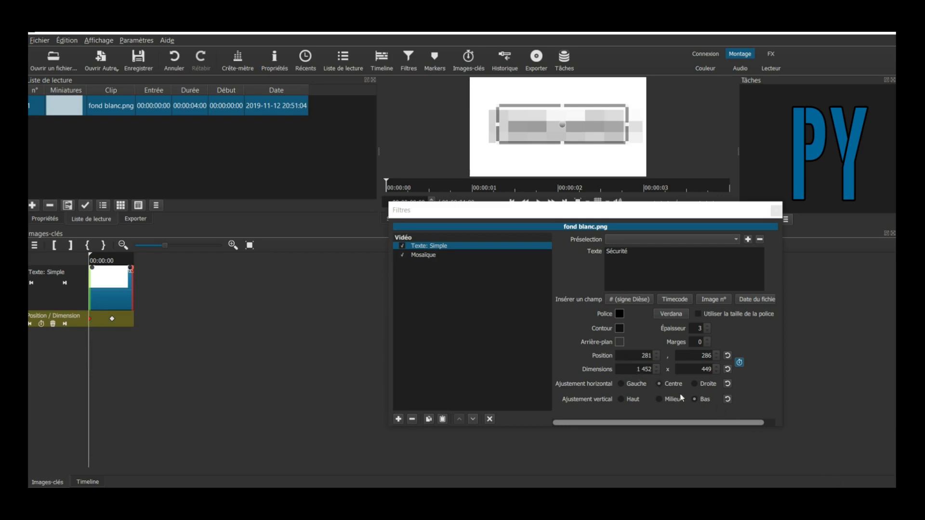
left_click(636, 370)
type("0")
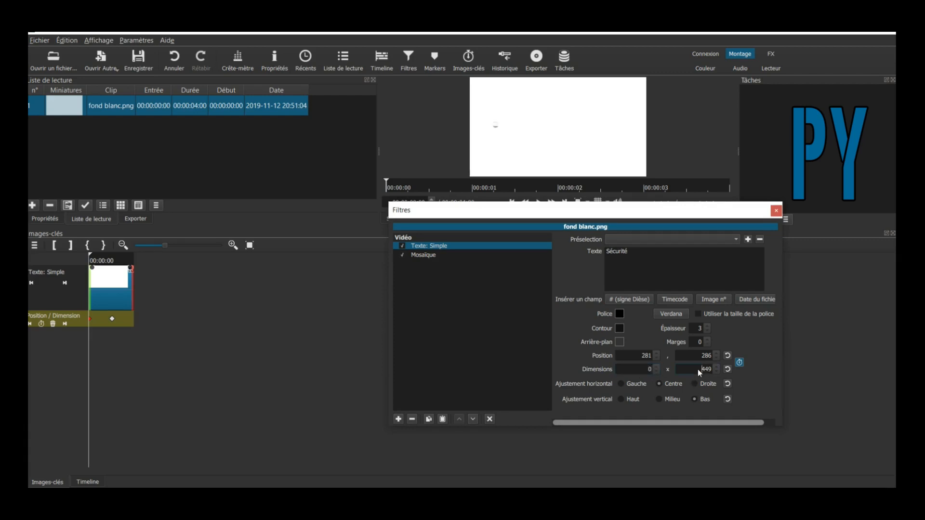
type("0")
left_click(539, 202)
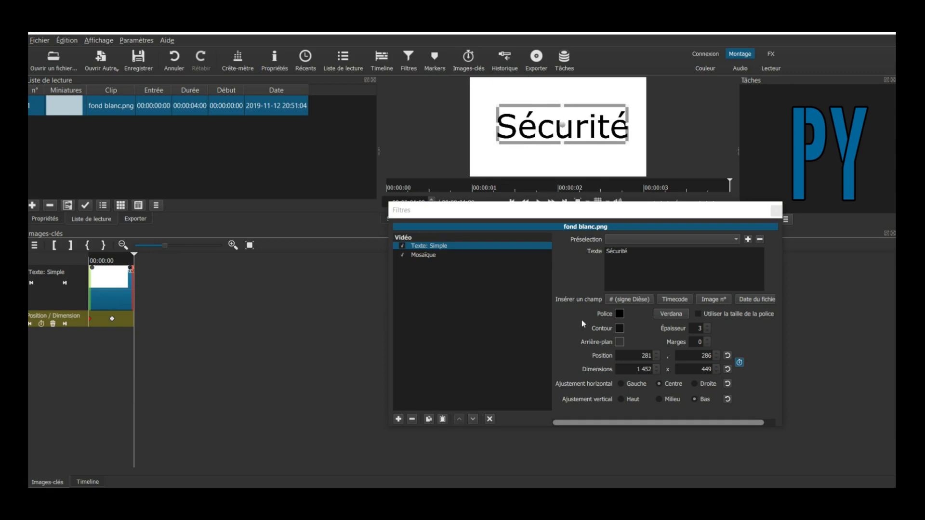
- Set the start keyframe to position 960, 540 with 0 × 0 size, then preview the animation
left_click(94, 319)
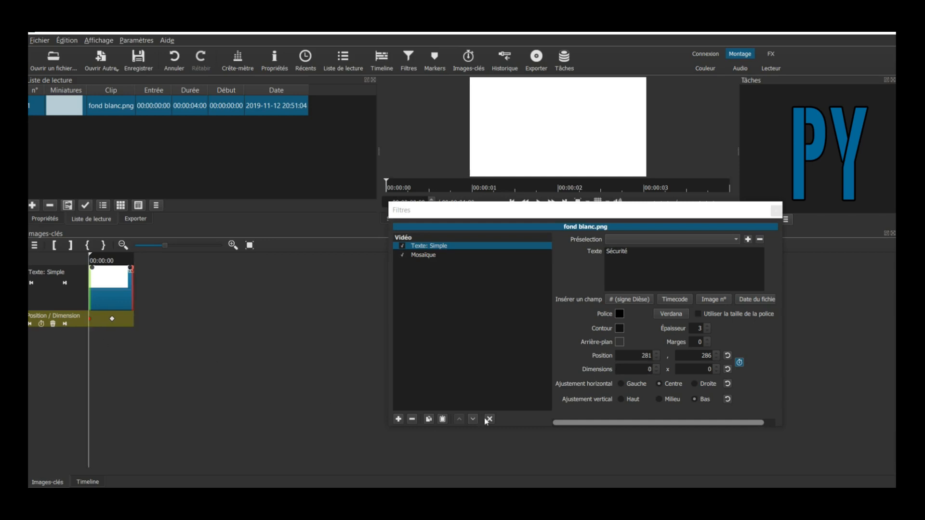
left_click(645, 357)
left_click_drag(645, 357, 664, 358)
type("0")
left_click_drag(696, 357, 719, 359)
type("0")
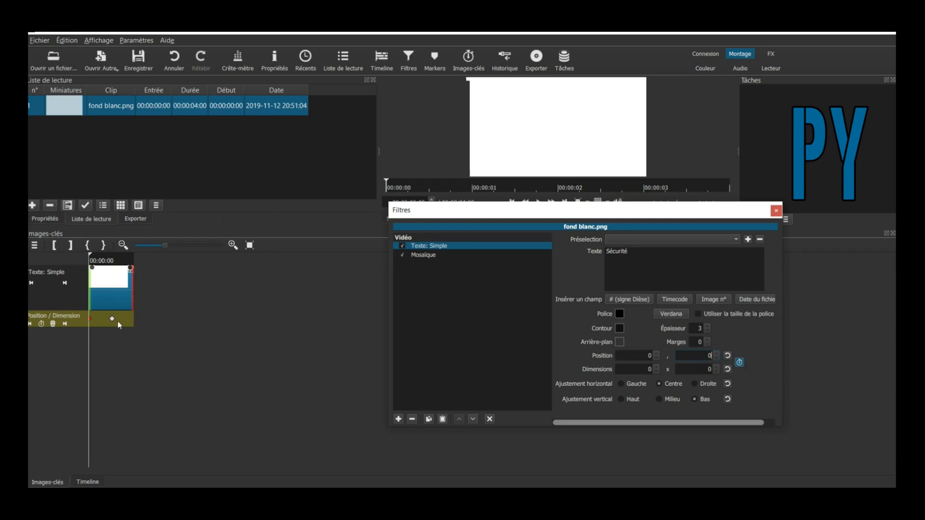
left_click(540, 203)
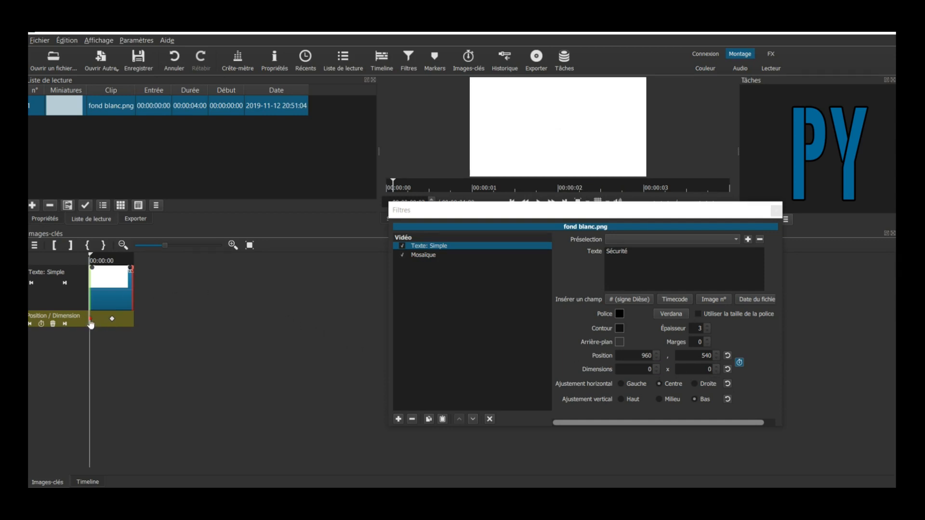
mouse_move(91, 324)
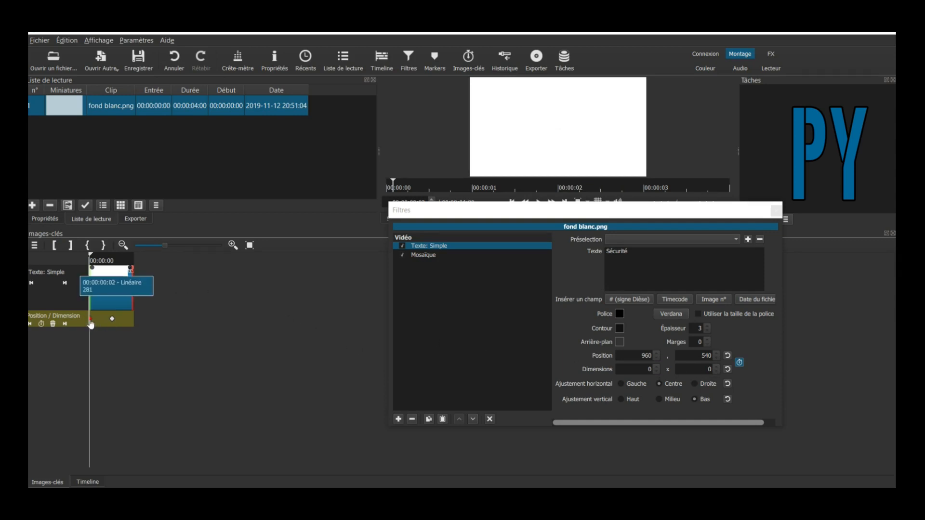
- Play the clip to check the Sécurité text animation
left_click(538, 201)
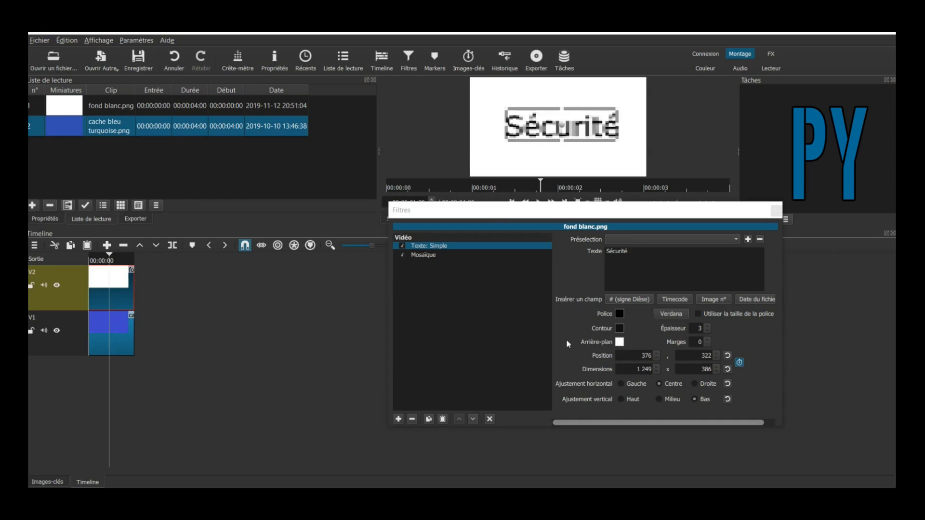
- Try black and pink, then set the text box background to dark red
left_click(620, 343)
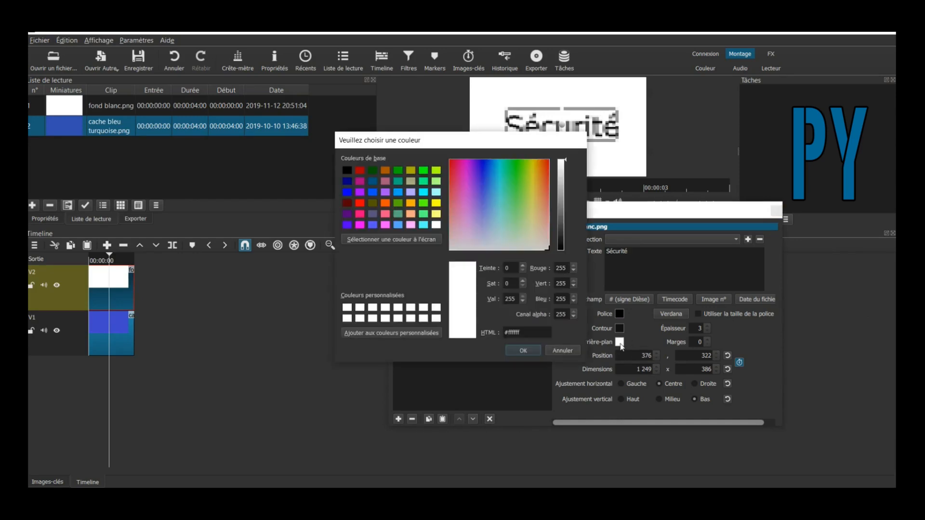
left_click(345, 171)
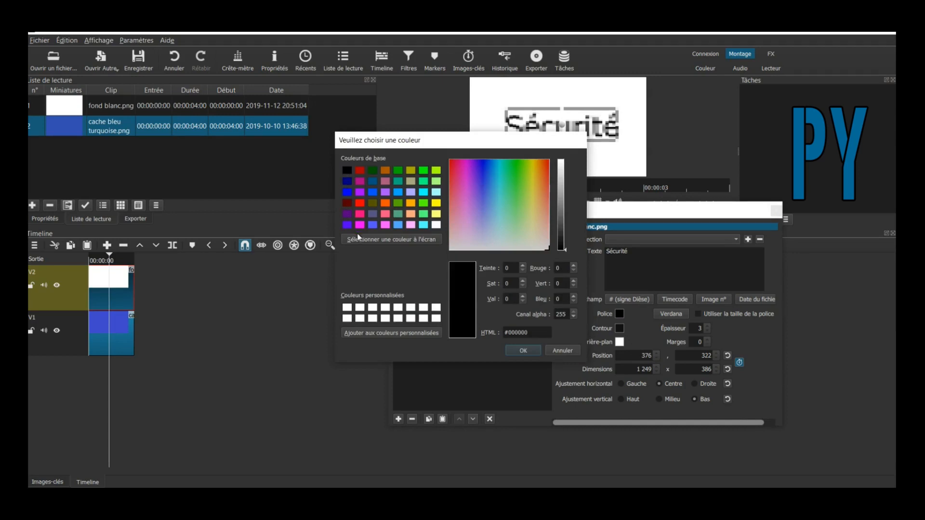
left_click(386, 214)
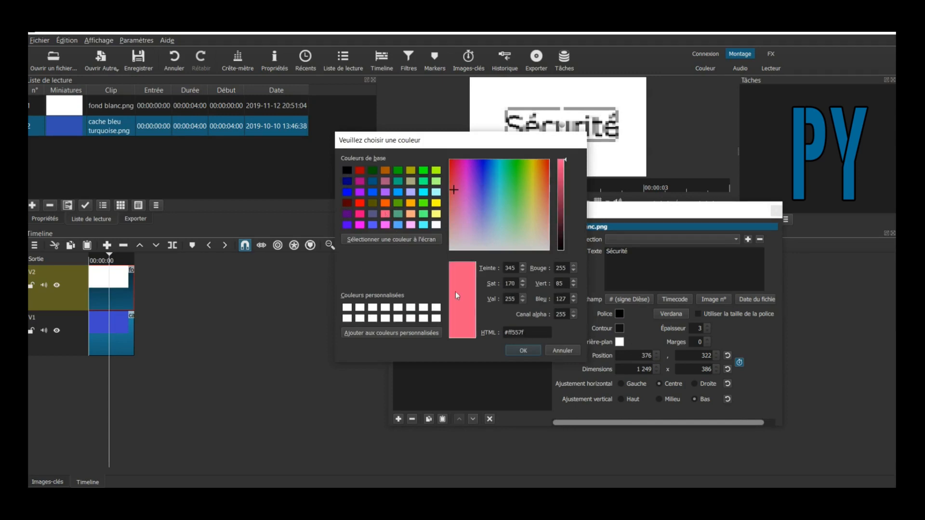
left_click(361, 170)
left_click(523, 350)
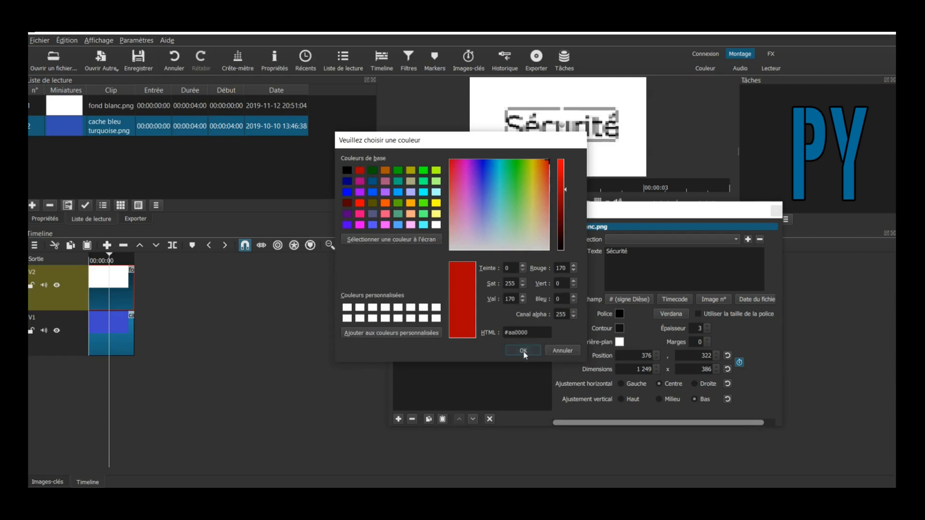
- Change the text box background to yellow (#ffff00) and return to the clip start
left_click(620, 343)
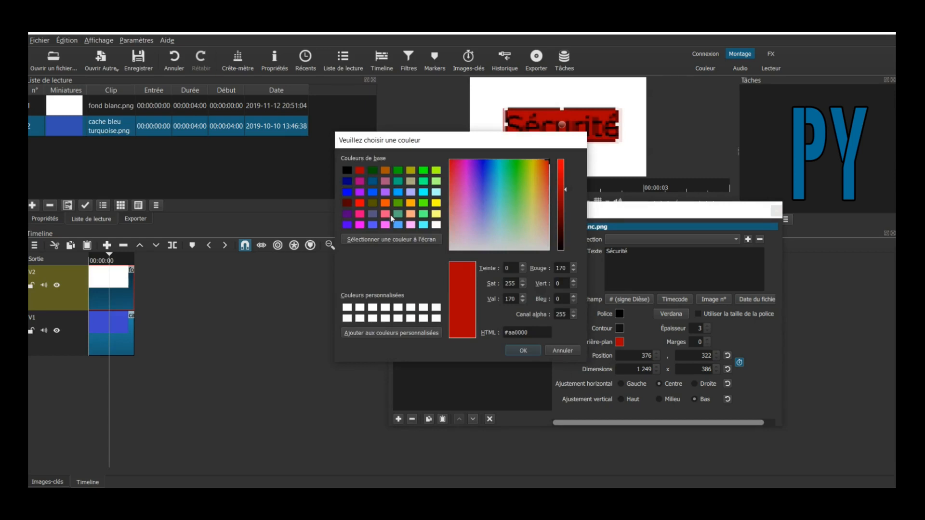
left_click(436, 202)
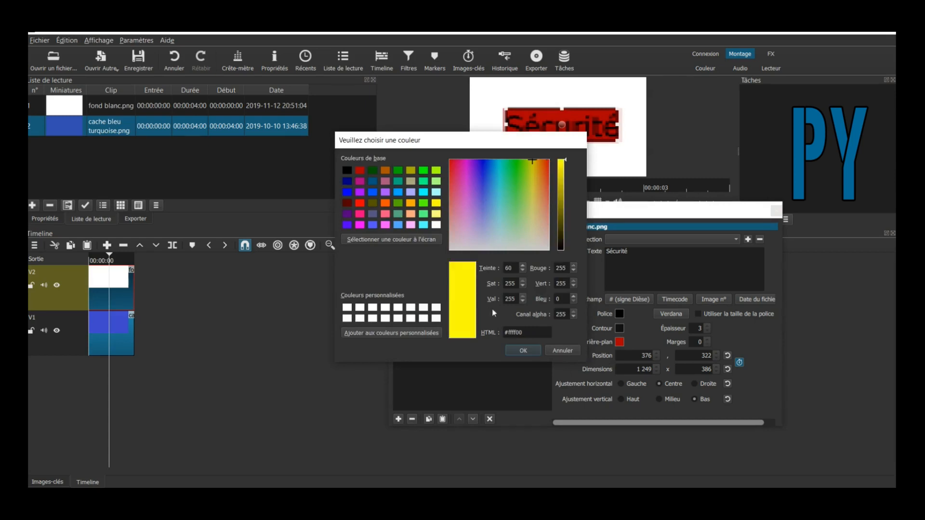
left_click(523, 350)
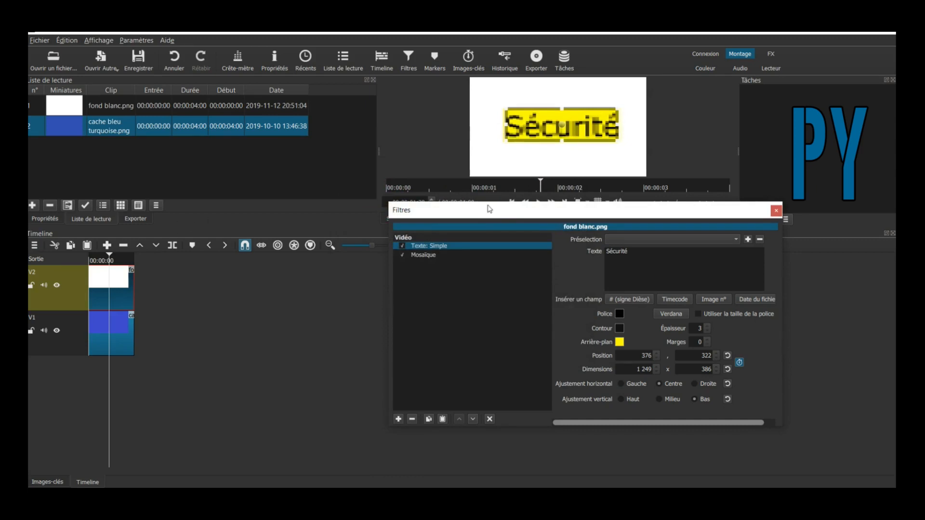
left_click(512, 201)
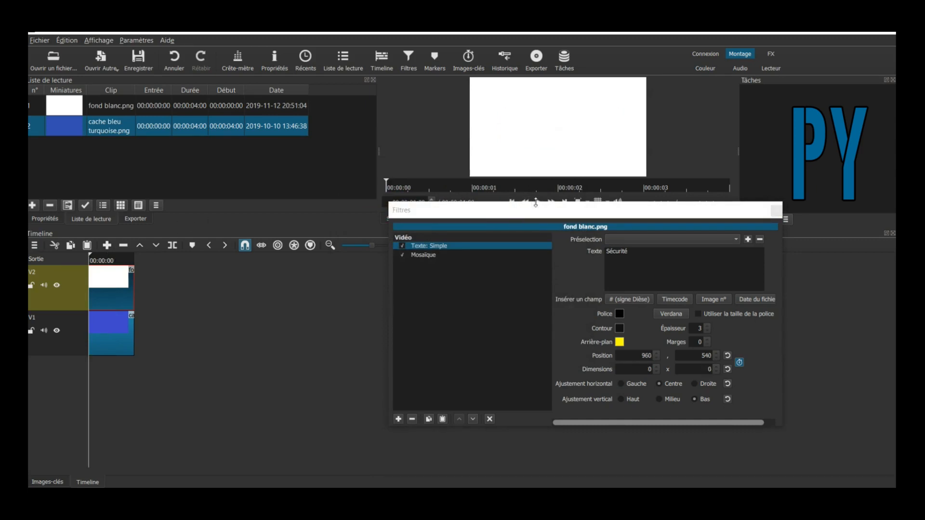
- Play the yellow text animation, park the playhead near 2 s, and bring up the filter list
left_click(540, 202)
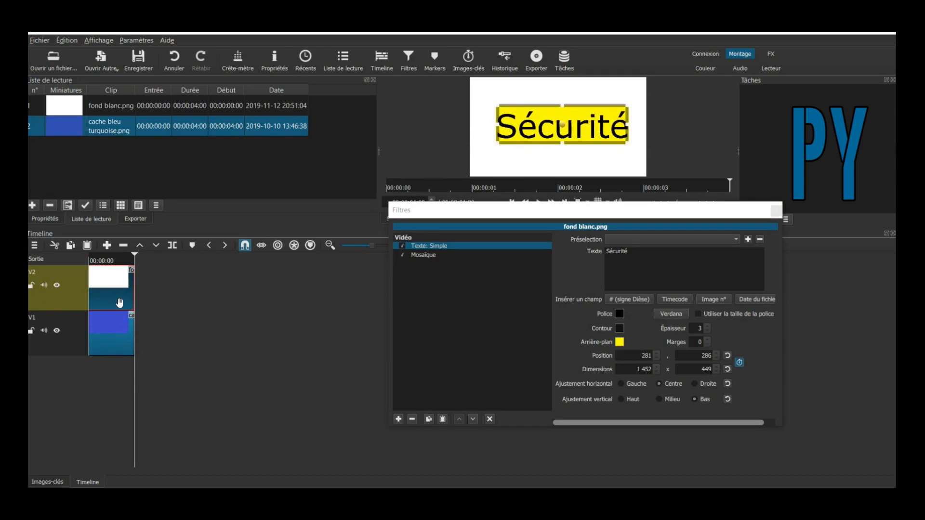
left_click(115, 277)
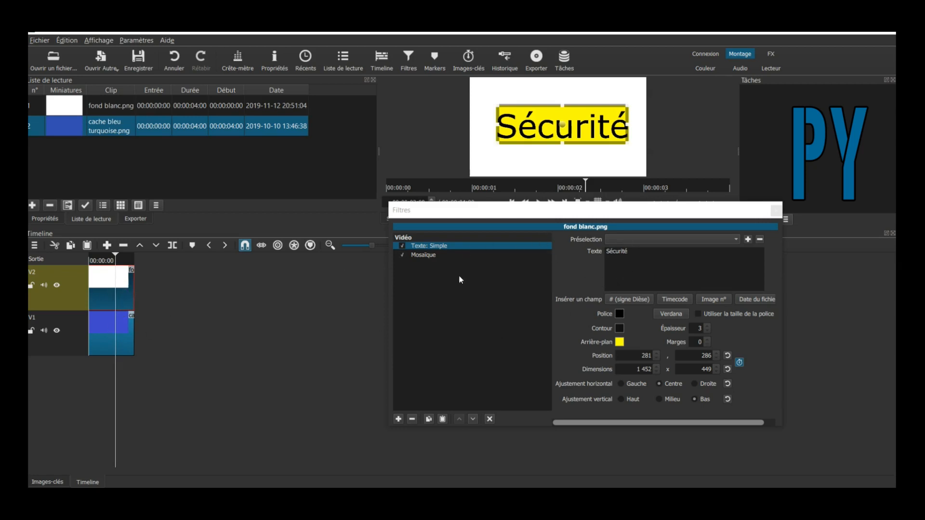
left_click(399, 419)
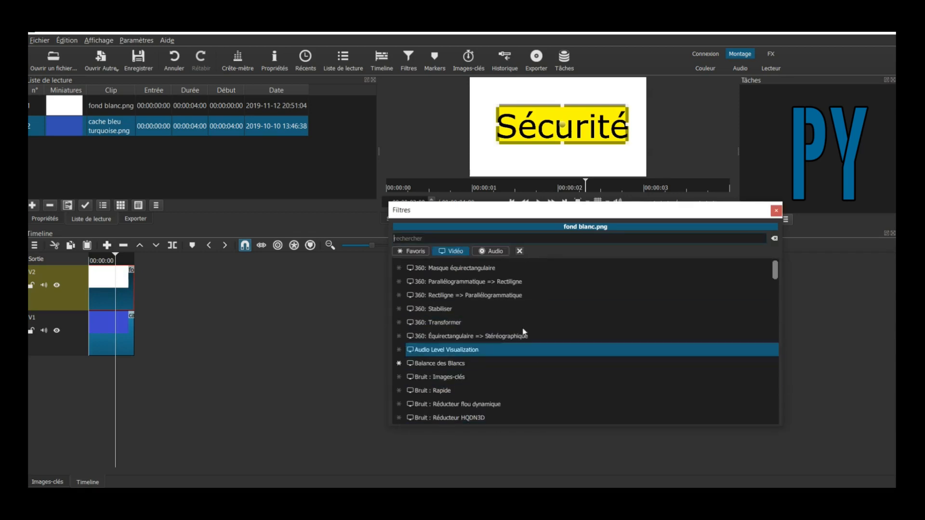
- Add Clé chromatique : Avancé keying out white, then play from the start to check
scroll(533, 325, "down", 3)
scroll(539, 330, "down", 3)
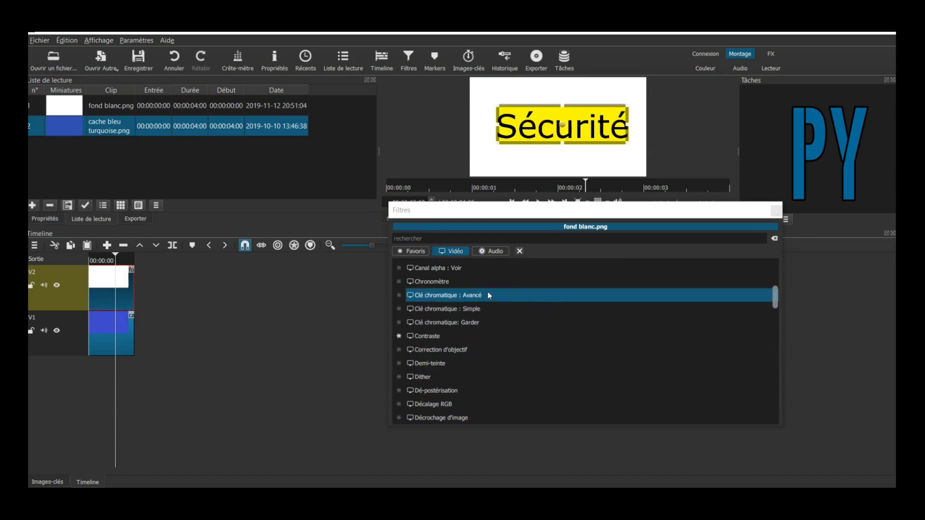
left_click(471, 296)
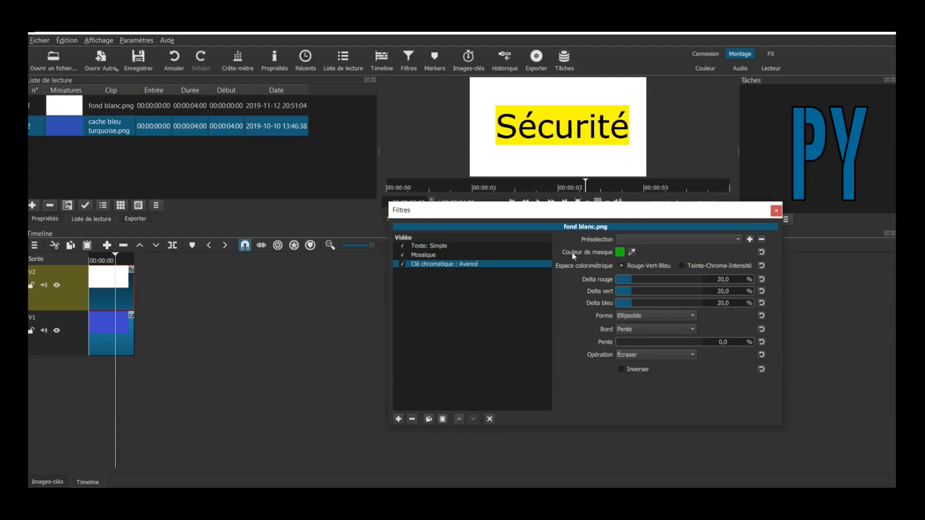
left_click(620, 252)
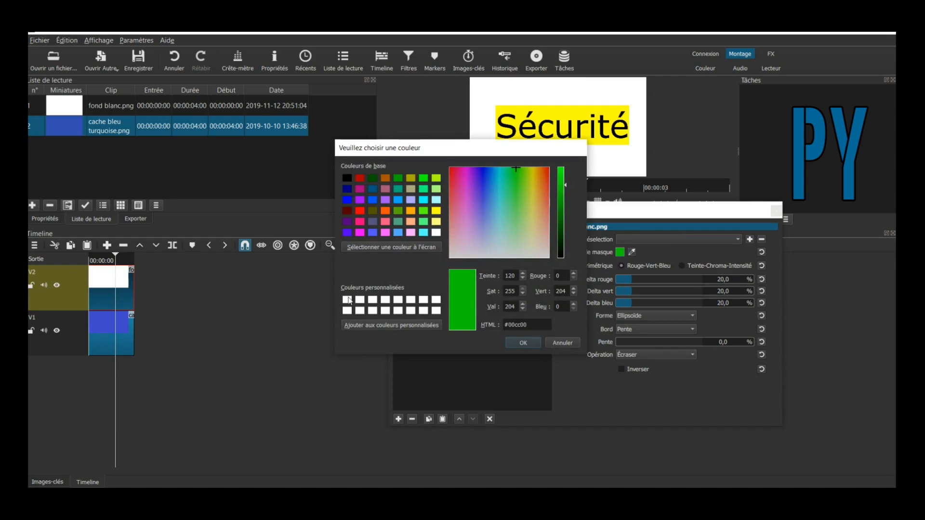
left_click(347, 299)
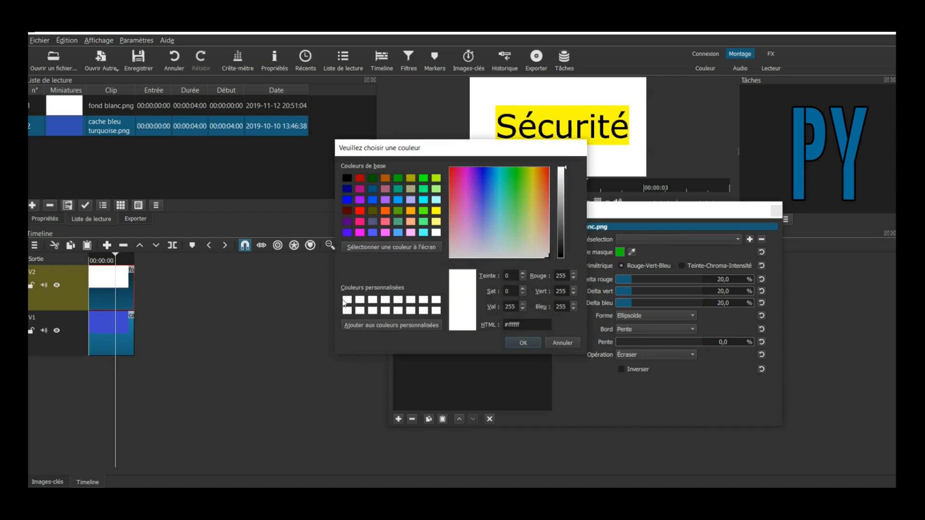
left_click(524, 343)
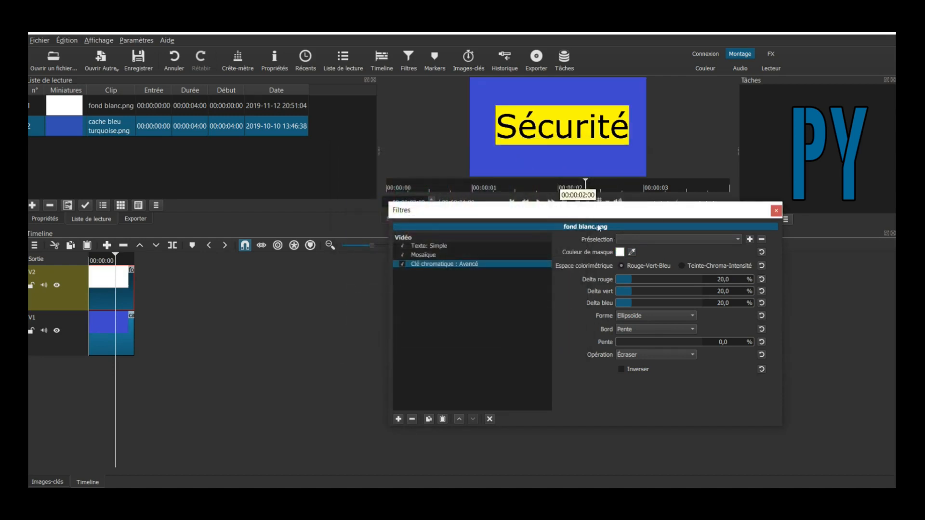
left_click(514, 202)
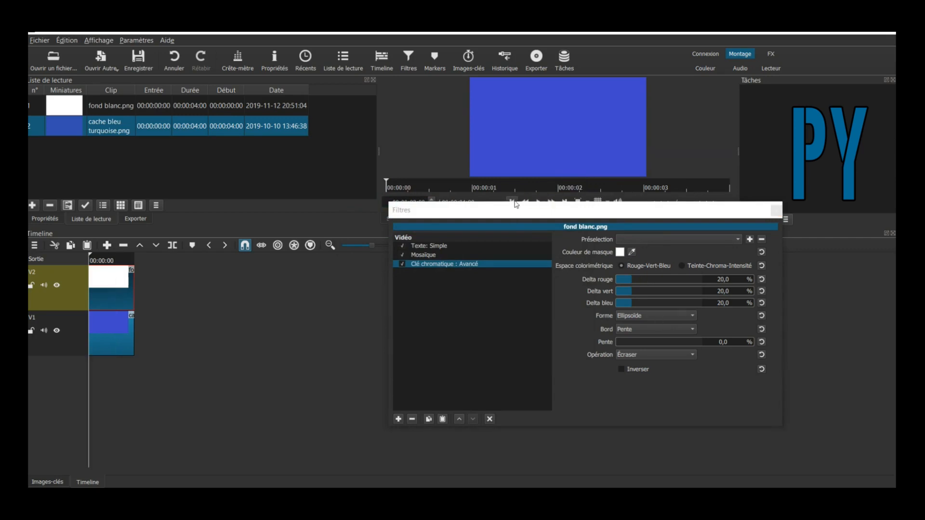
left_click(539, 202)
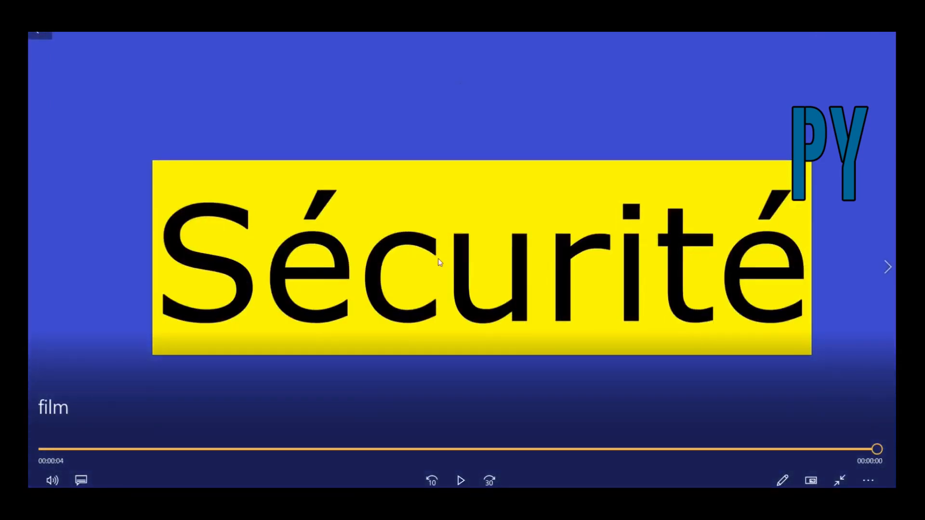
- Replay the exported Sécurité film in Movies & TV from the beginning
left_click(463, 483)
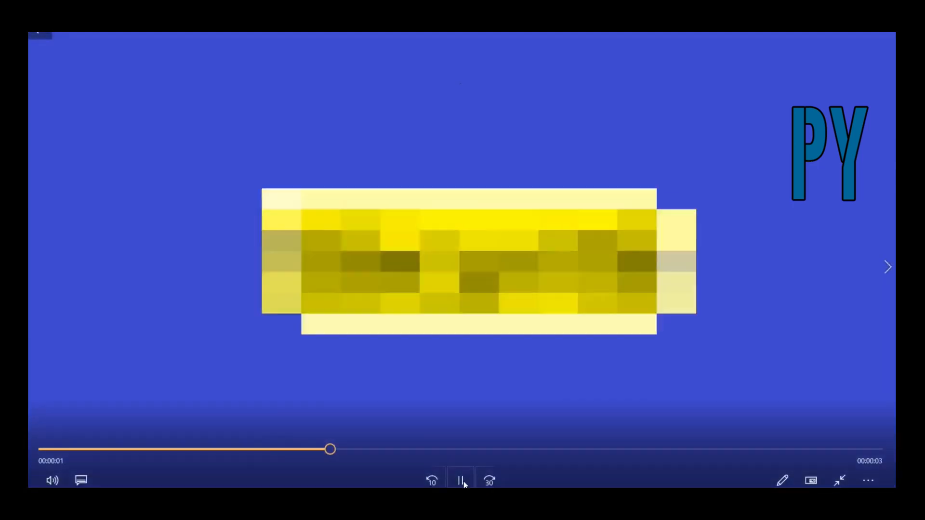